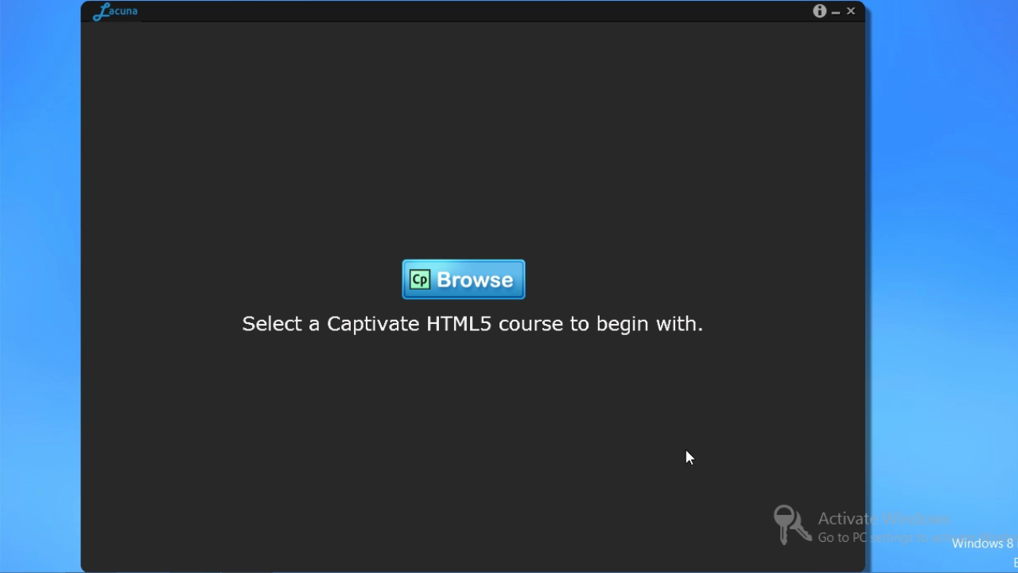
Load the Captivate_HTML5_Output course from the 001_Cp_Edge_HTML5_Integration folder.
click(484, 291)
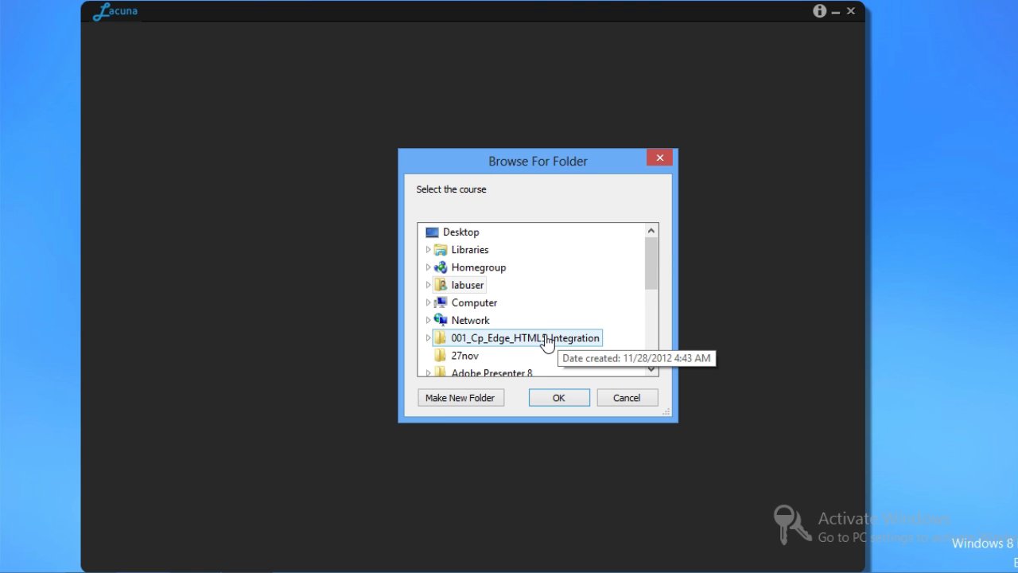
click(547, 342)
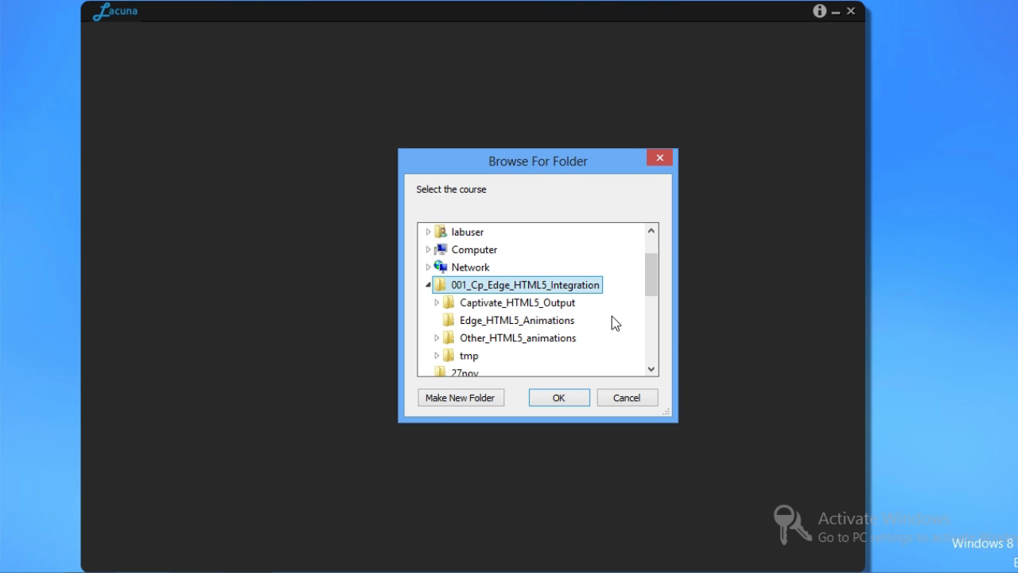
click(557, 304)
click(555, 399)
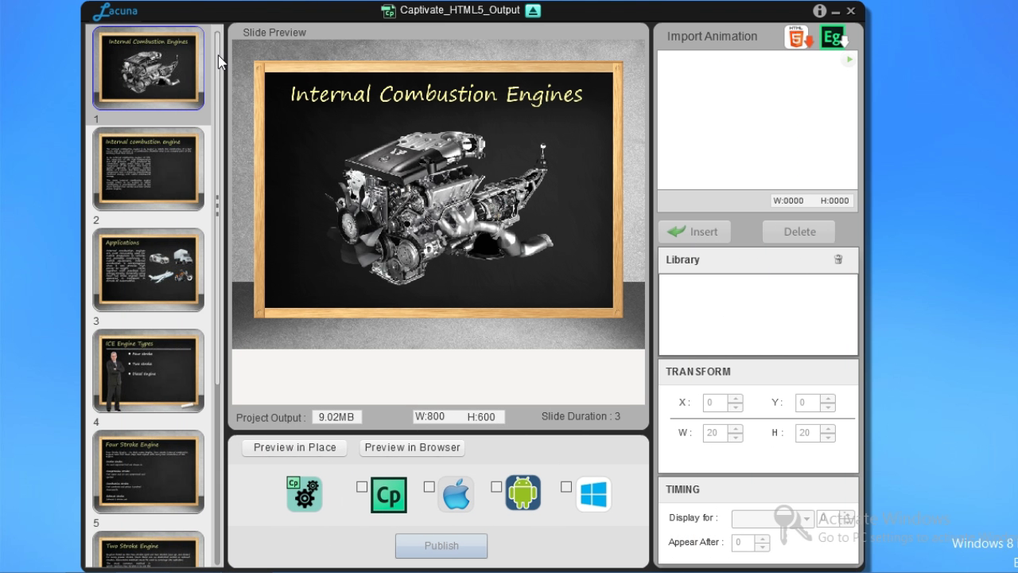
Import the HTML5 animation from the Slide2_ICE folder in Other_HTML5_animations for slide 2, "Internal combustion engine".
scroll(218, 54, down, 2)
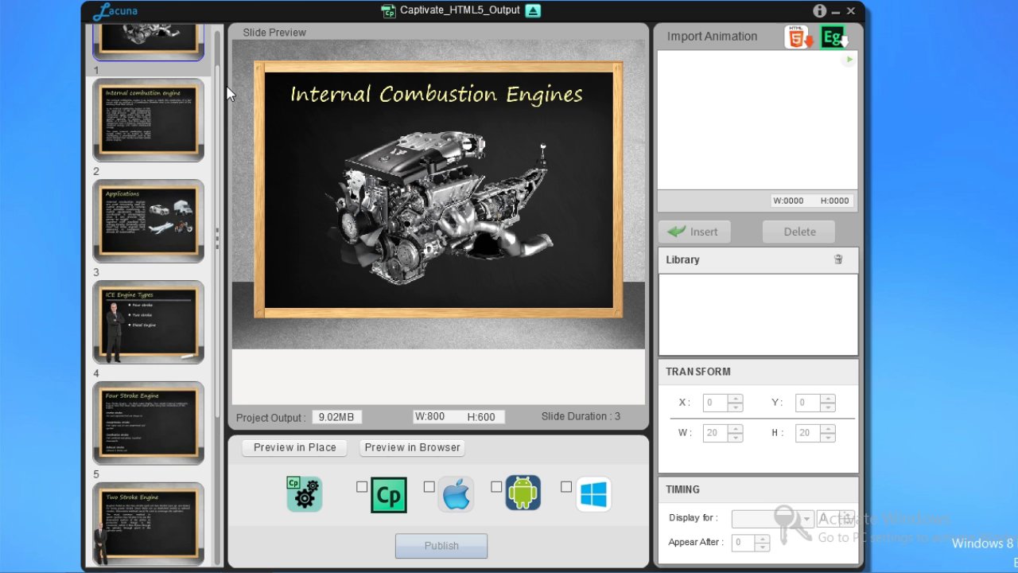
scroll(228, 93, up, 2)
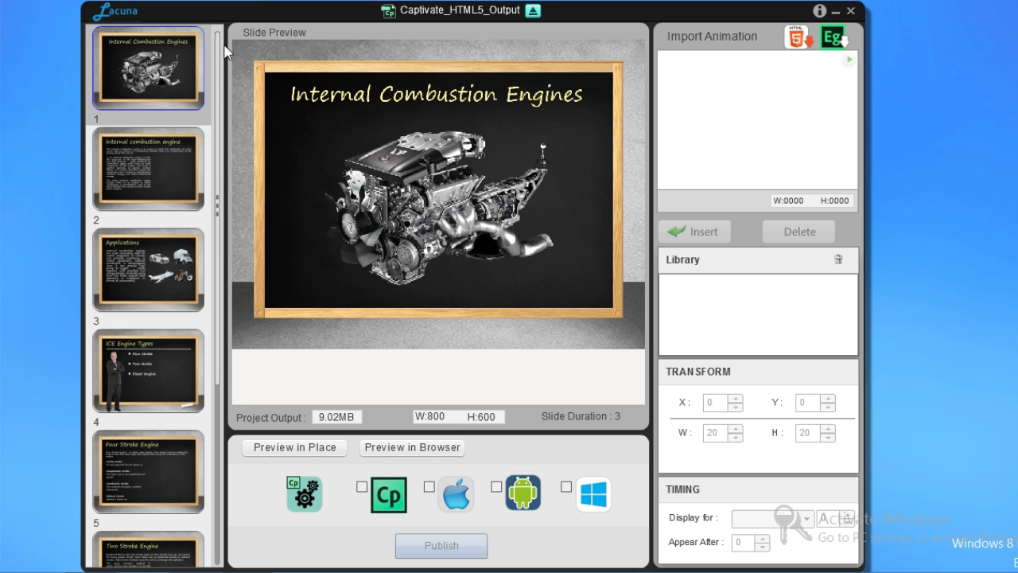
click(192, 162)
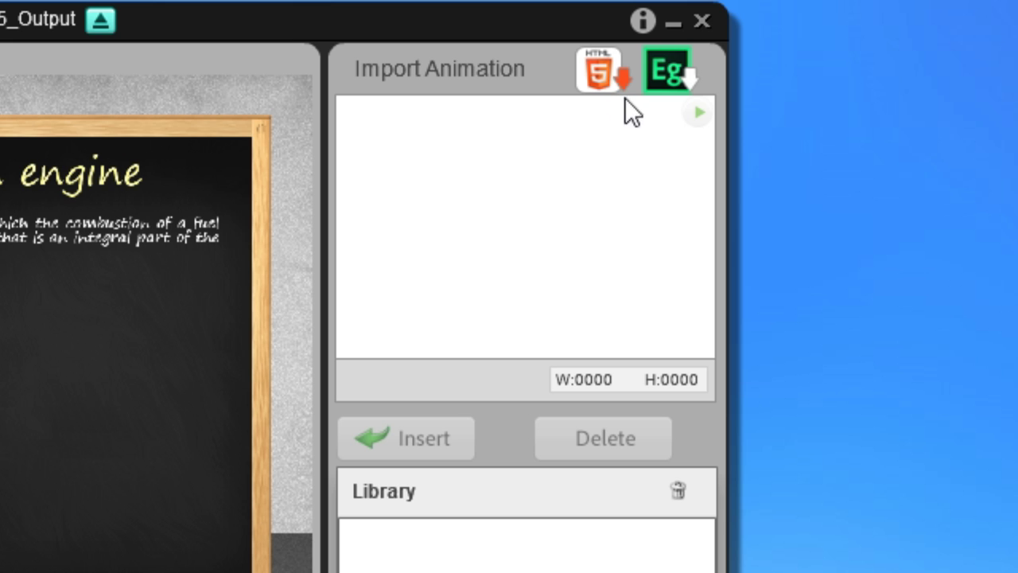
click(609, 75)
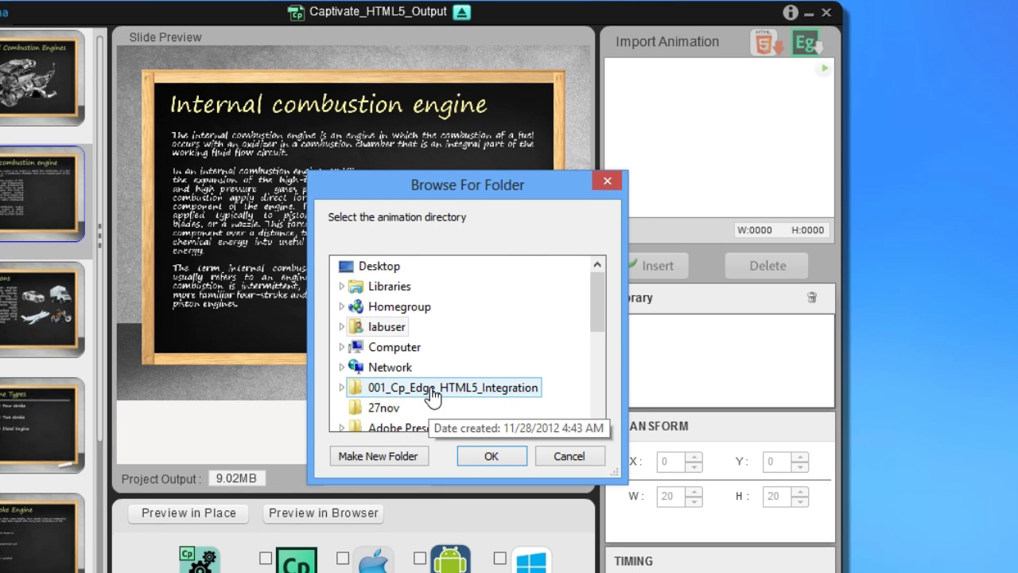
click(433, 390)
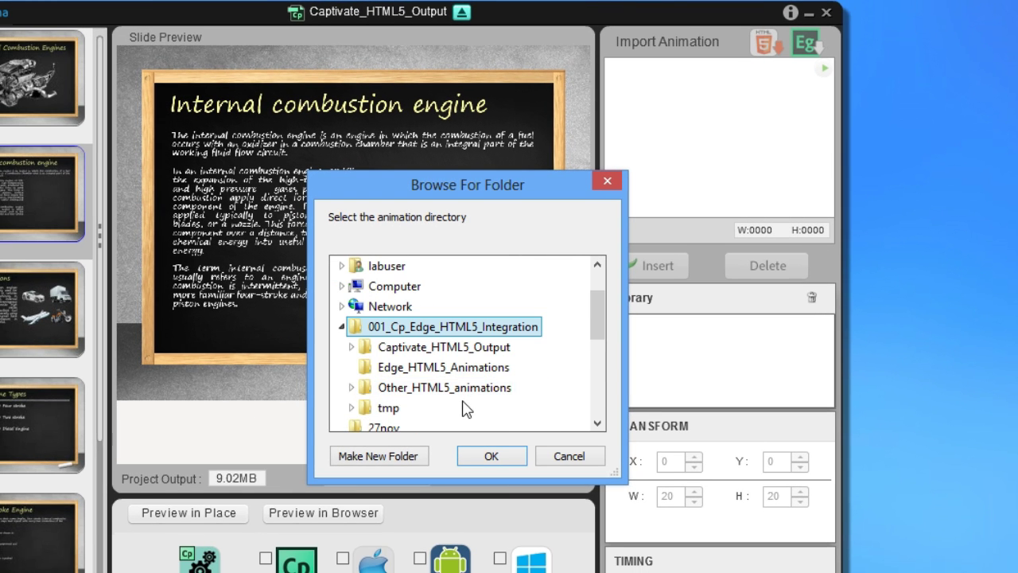
click(444, 389)
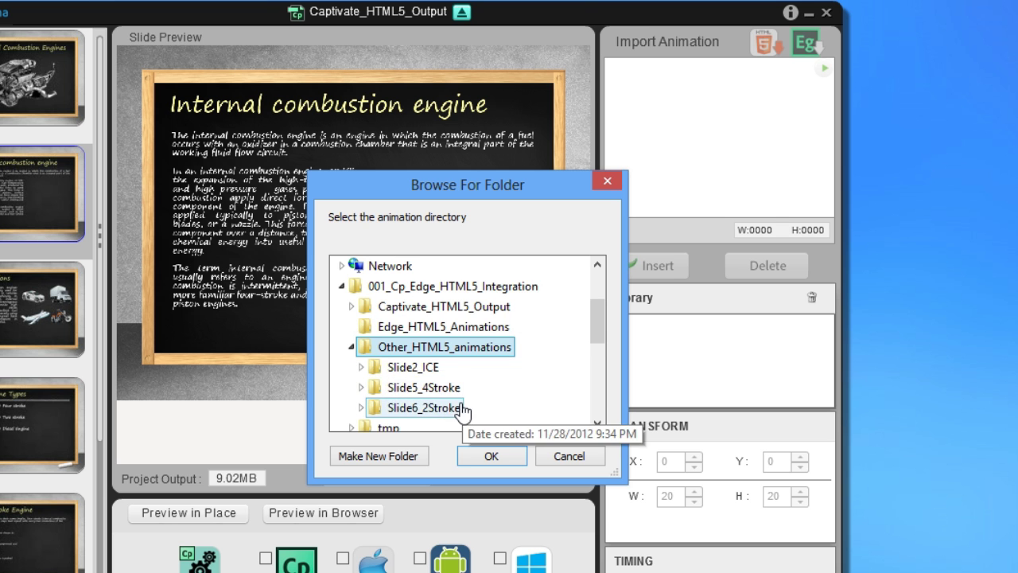
click(434, 371)
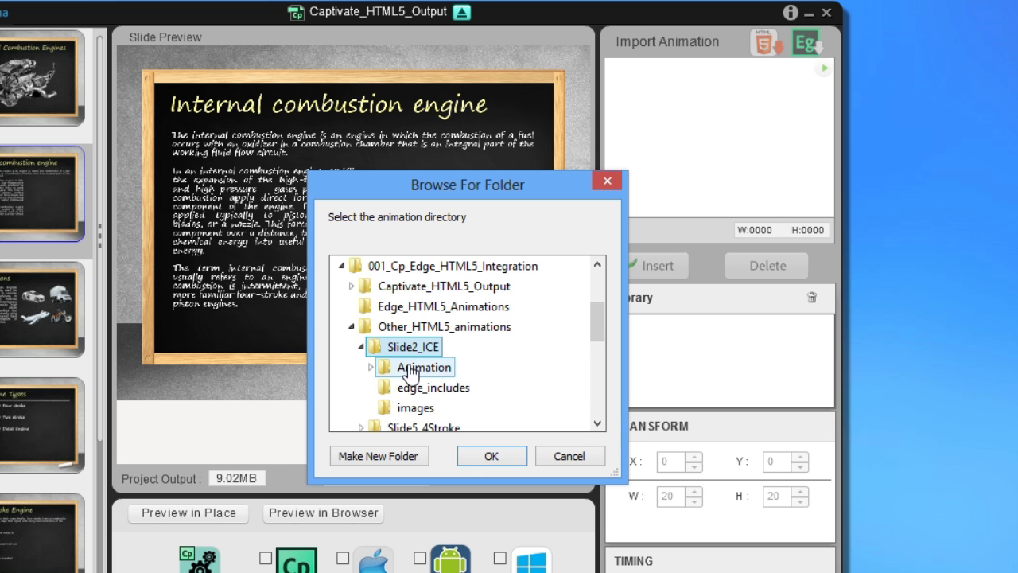
click(491, 455)
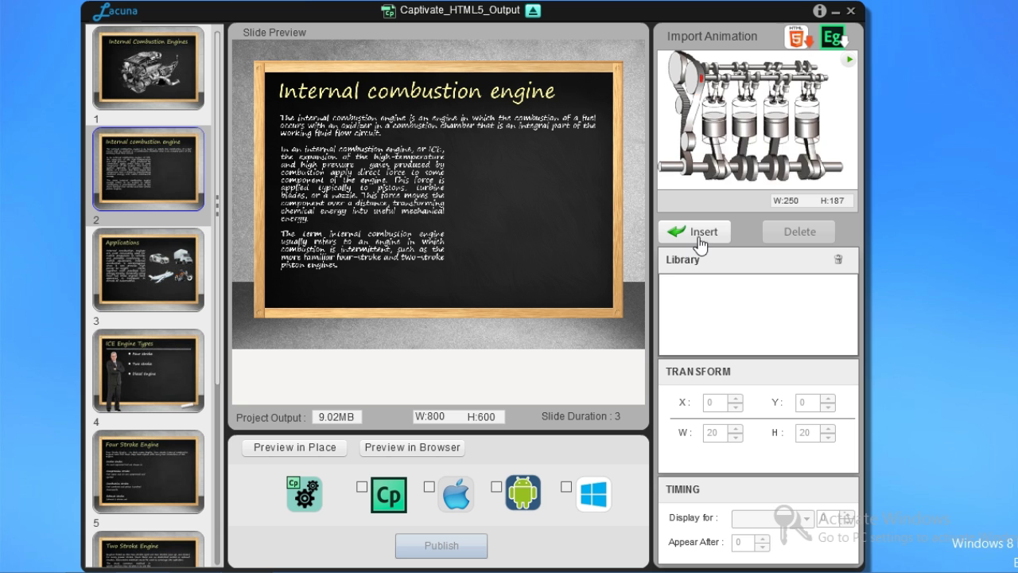
Insert the engine animation on slide 2, shrink it to about 287 × 205 and place it beside the text at about X 422, Y 212.
click(703, 232)
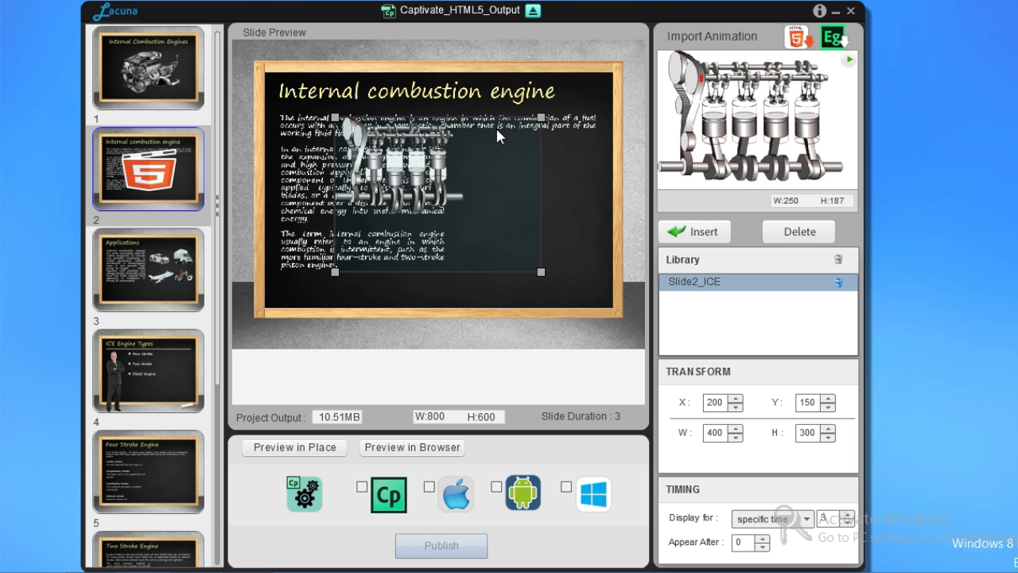
drag(540, 273, 484, 225)
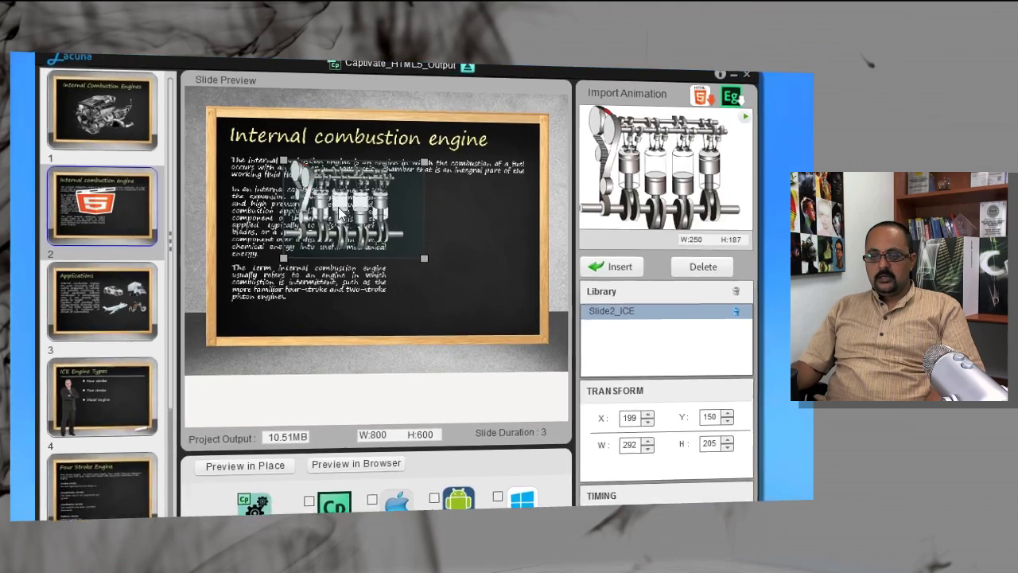
drag(340, 212, 344, 230)
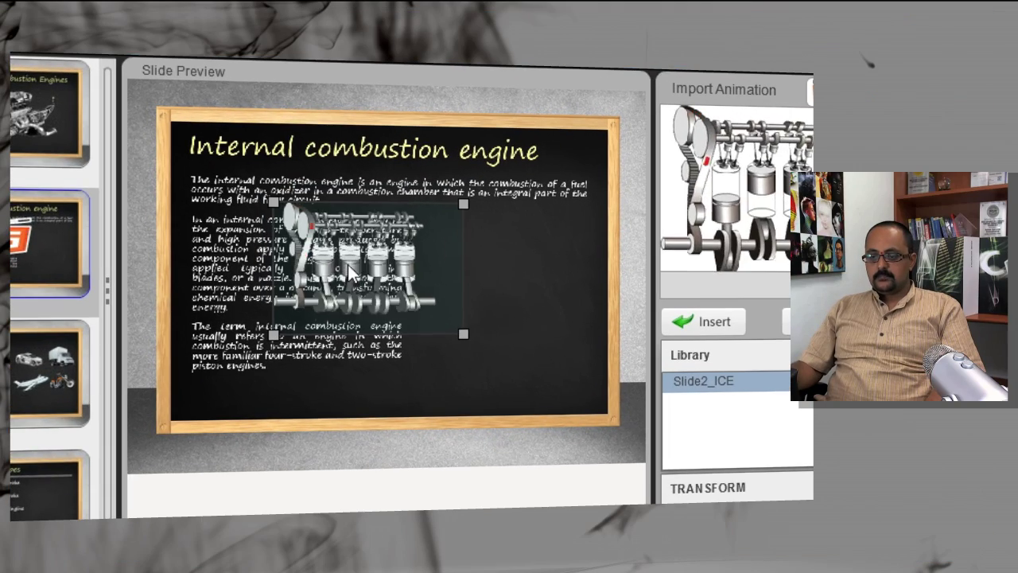
mouse_move(470, 337)
mouse_down()
mouse_move(502, 425)
mouse_move(469, 337)
mouse_up()
drag(372, 275, 503, 293)
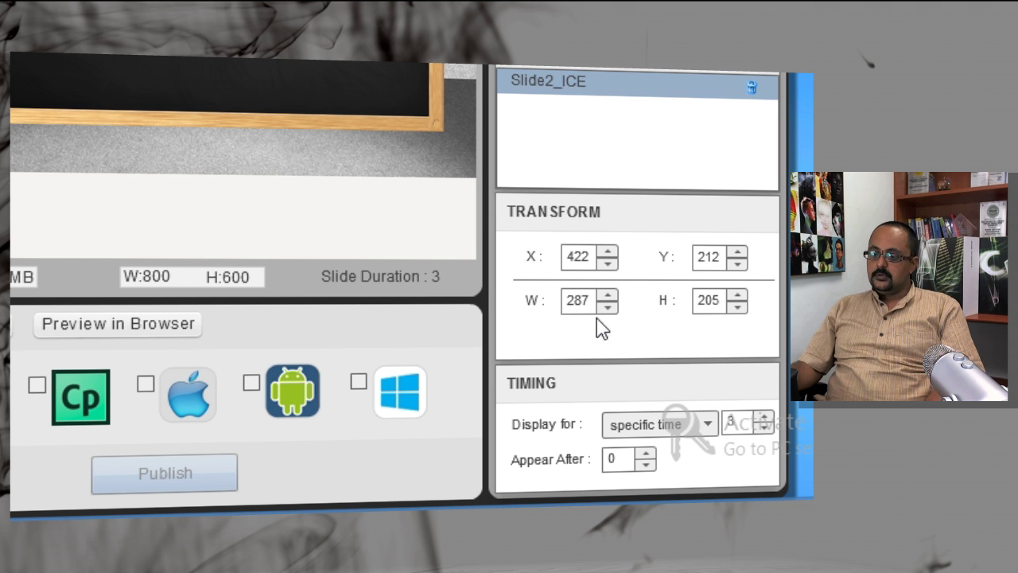
double_click(578, 301)
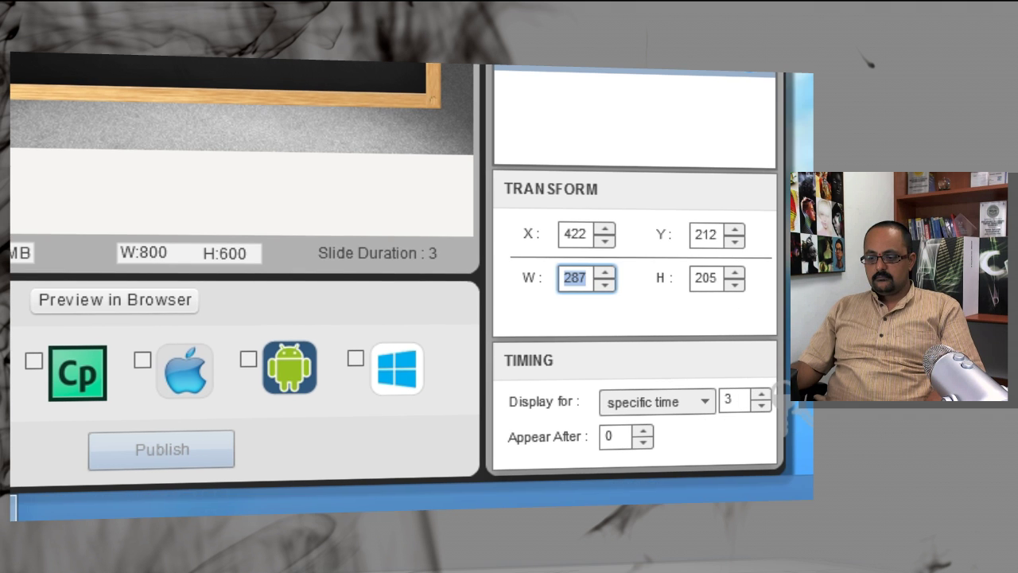
click(677, 405)
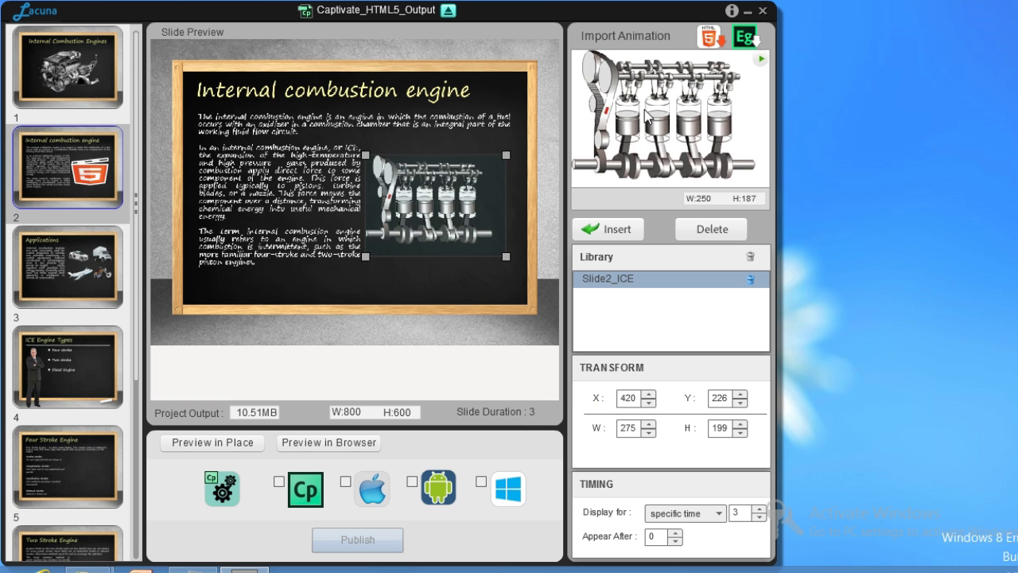
Select slide 5, "Four Stroke Engine", and import the HTML5 animation from the Slide5_4Stroke folder in Other_HTML5_animations.
mouse_move(139, 174)
mouse_down()
mouse_move(141, 268)
mouse_move(126, 300)
mouse_up()
click(87, 291)
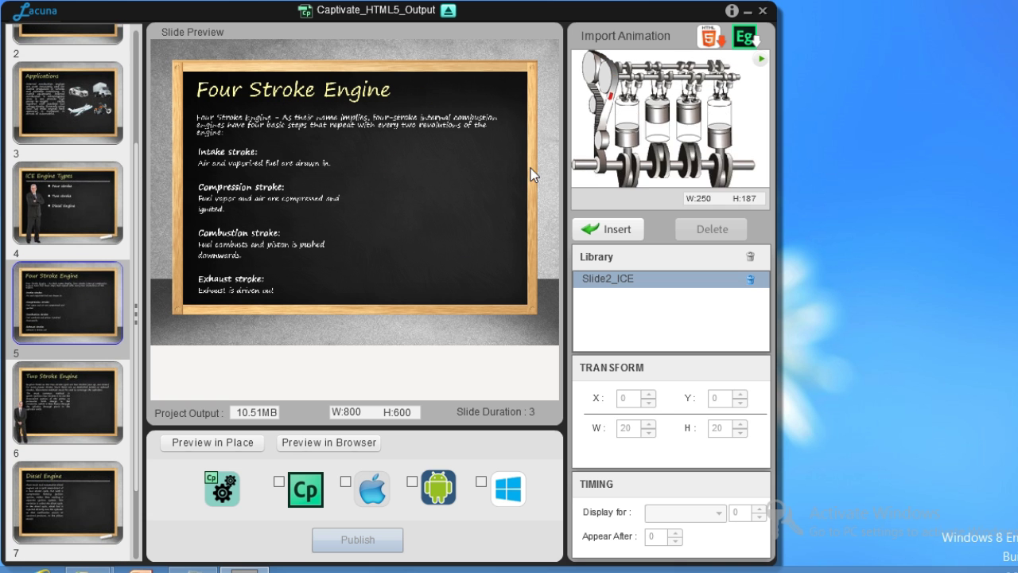
click(710, 40)
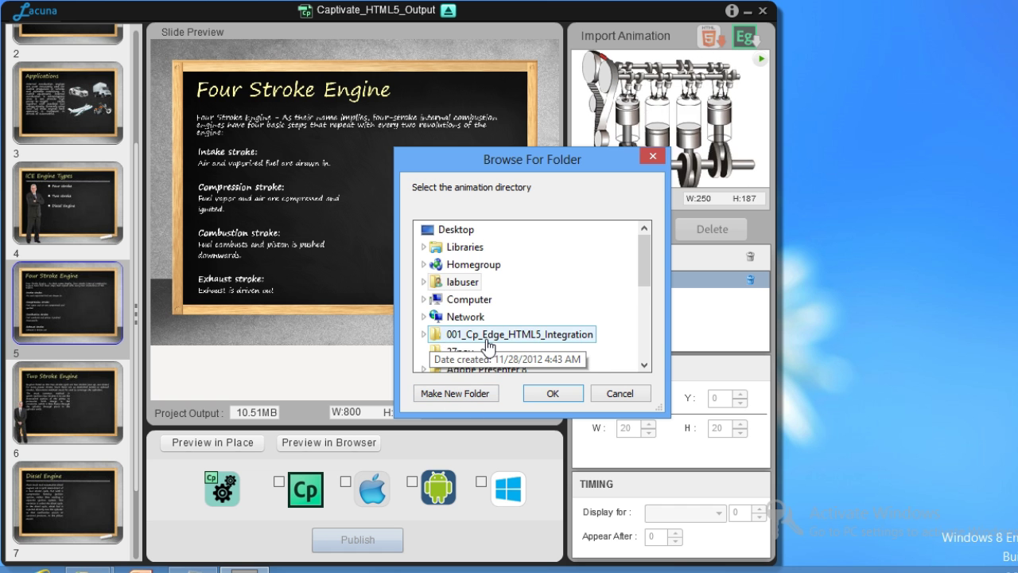
double_click(442, 334)
double_click(513, 334)
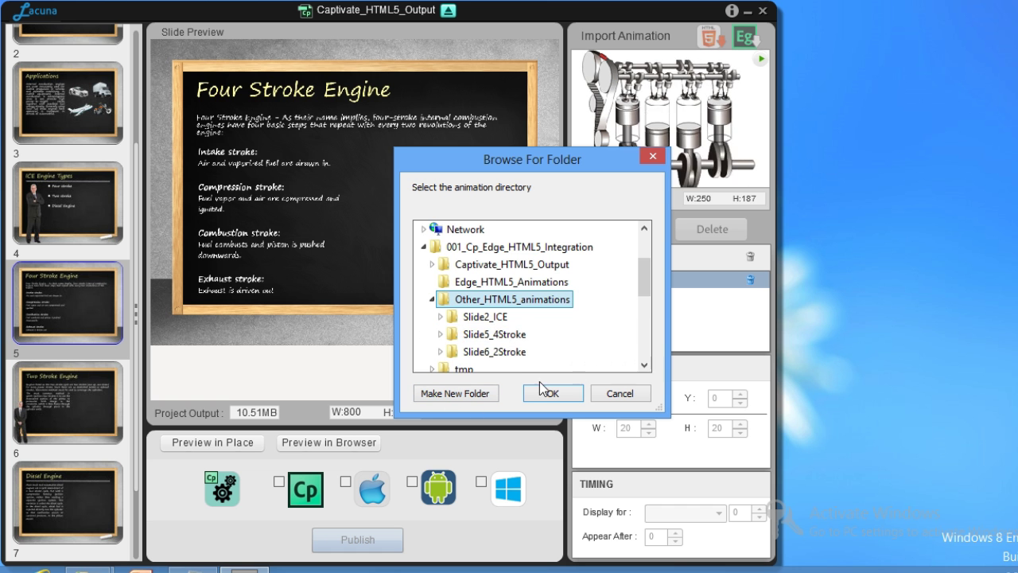
double_click(509, 335)
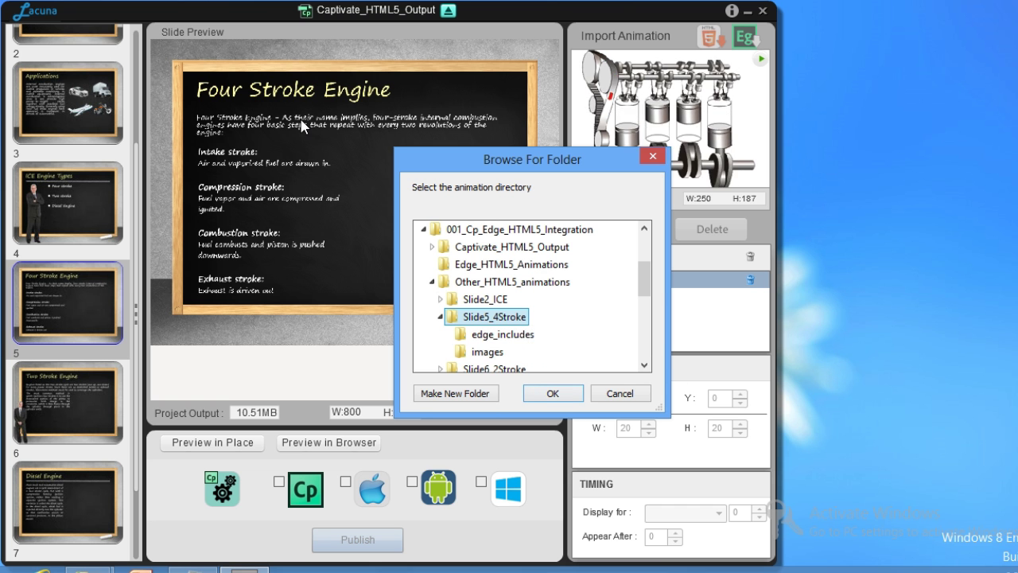
click(553, 396)
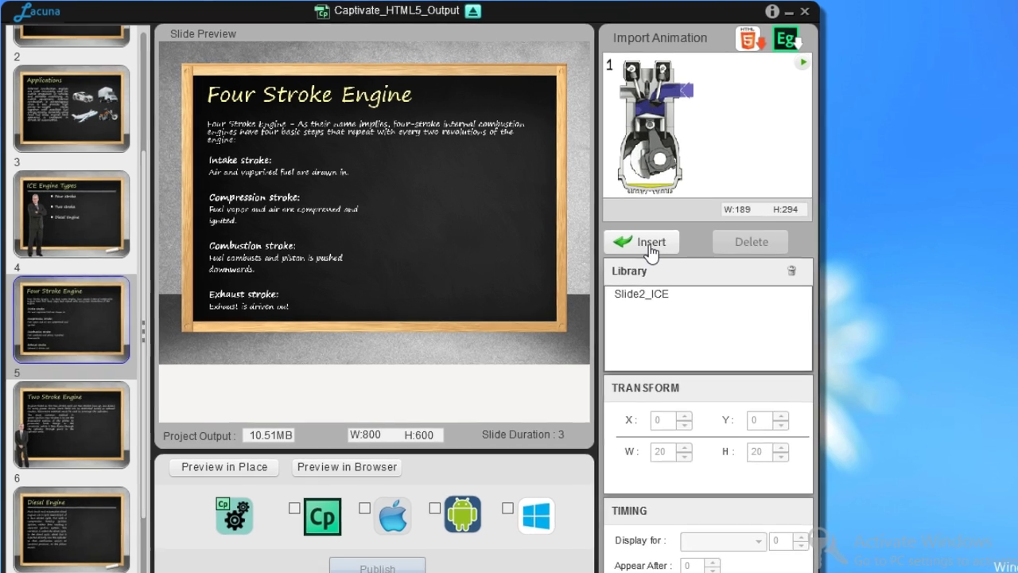
click(614, 230)
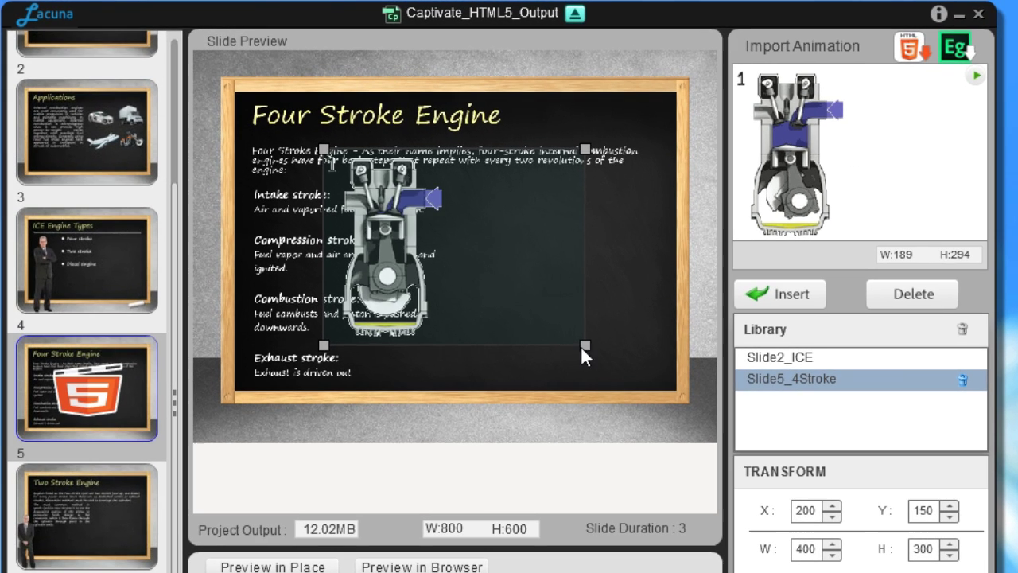
drag(588, 346, 543, 347)
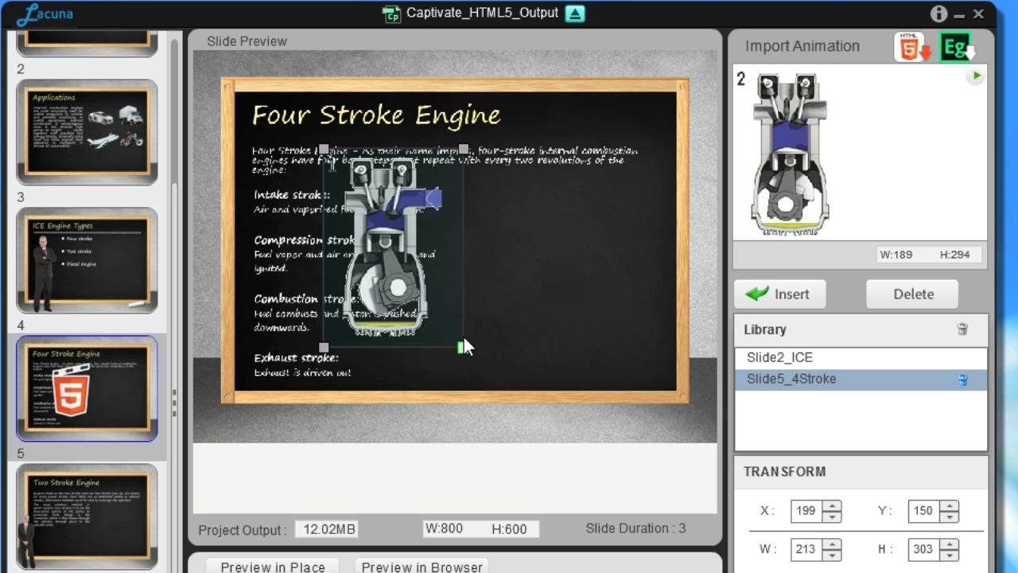
drag(360, 277, 539, 276)
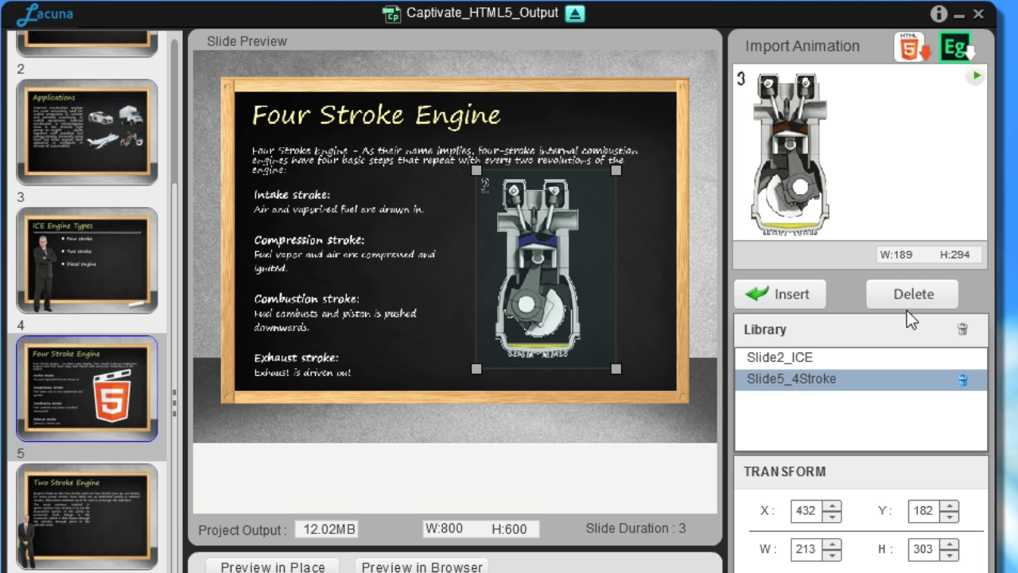
click(928, 301)
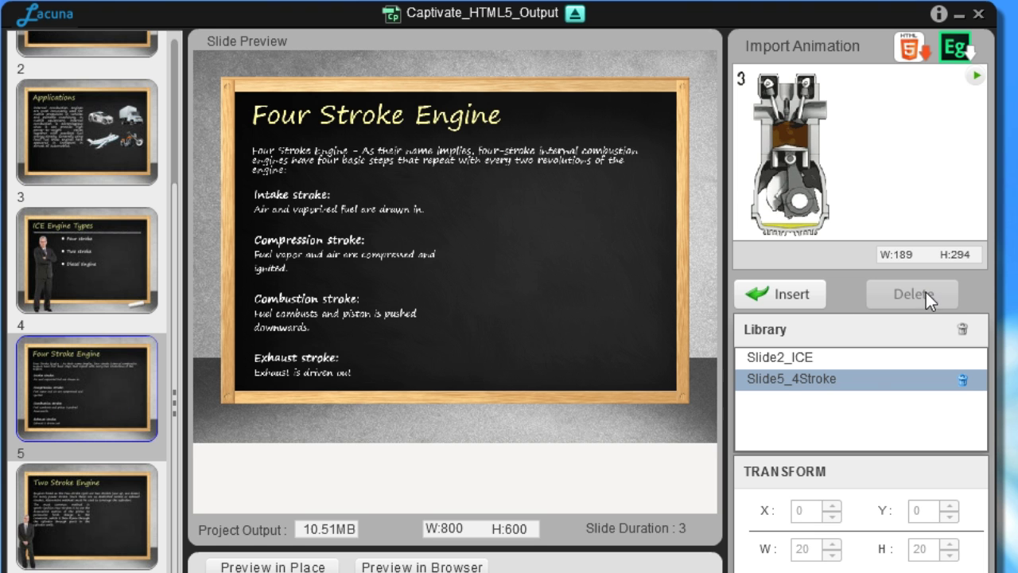
Insert the four-stroke animation on slide 5, narrow its frame and move it to the empty area beside the stroke descriptions.
click(811, 297)
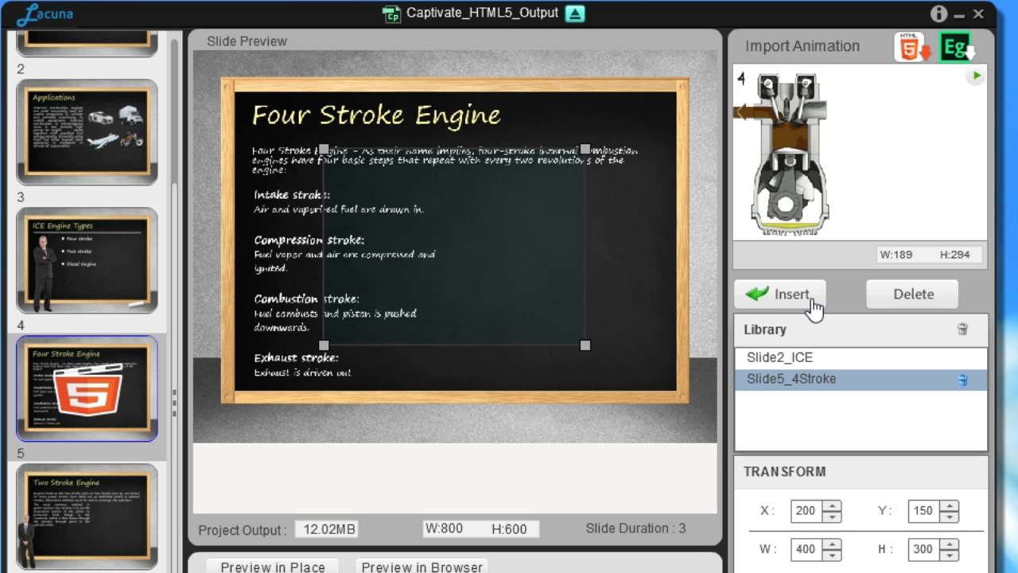
drag(586, 346, 466, 355)
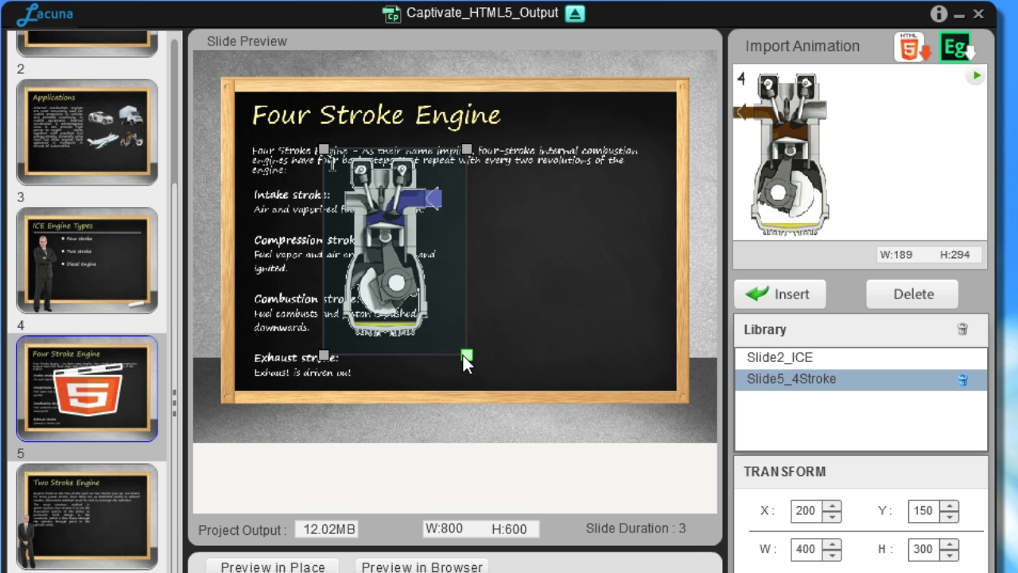
drag(382, 245, 545, 288)
click(285, 383)
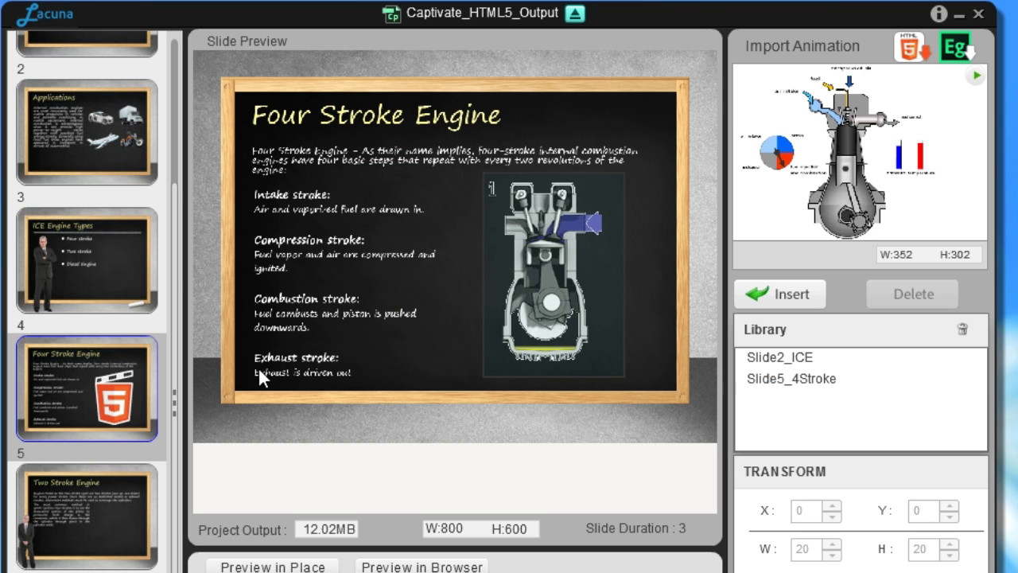
Import the Edge Animate package diesel-slide7.oam and insert it on slide 7, "Diesel Engine".
drag(173, 342, 171, 444)
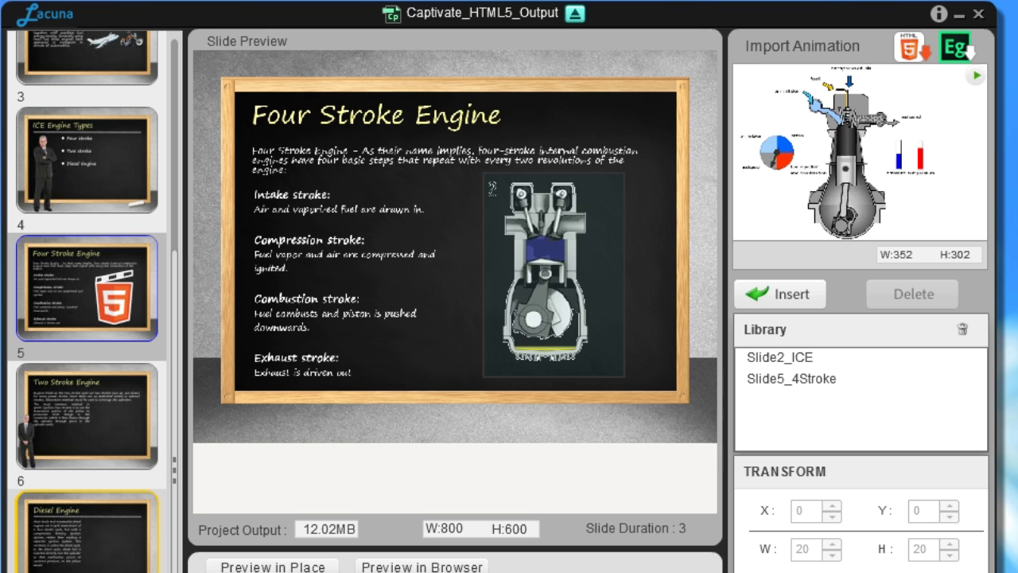
click(77, 527)
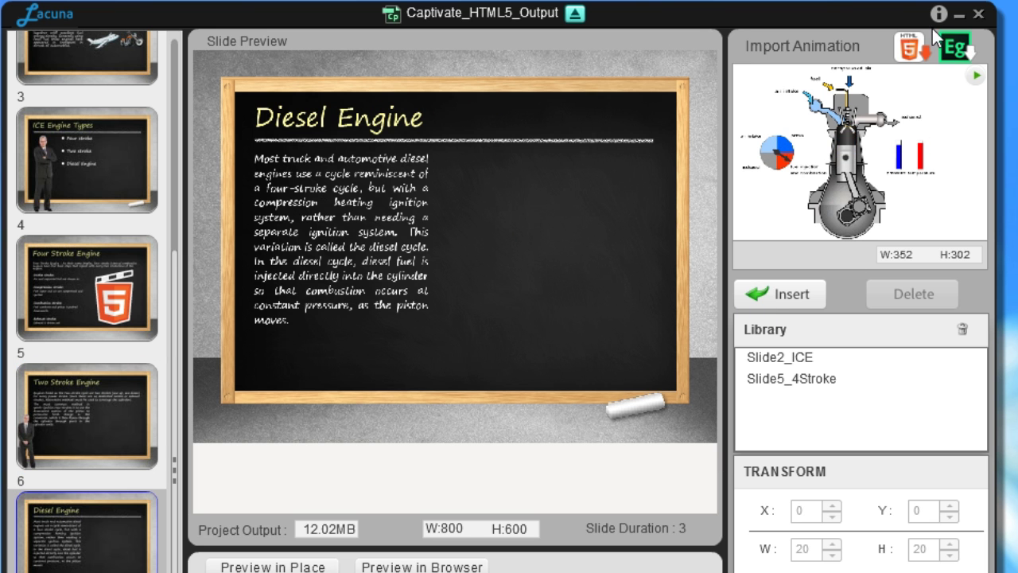
click(955, 48)
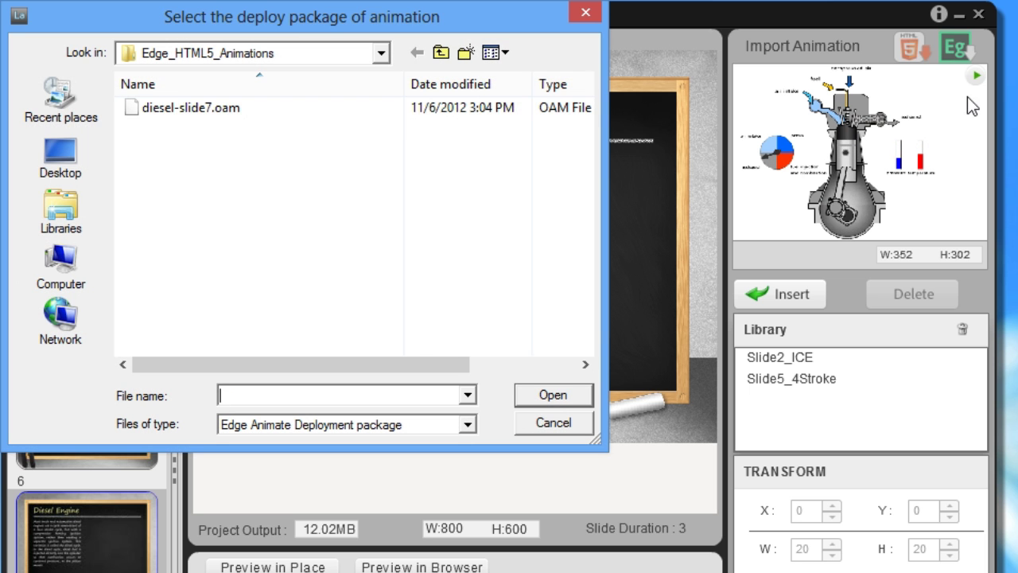
click(193, 108)
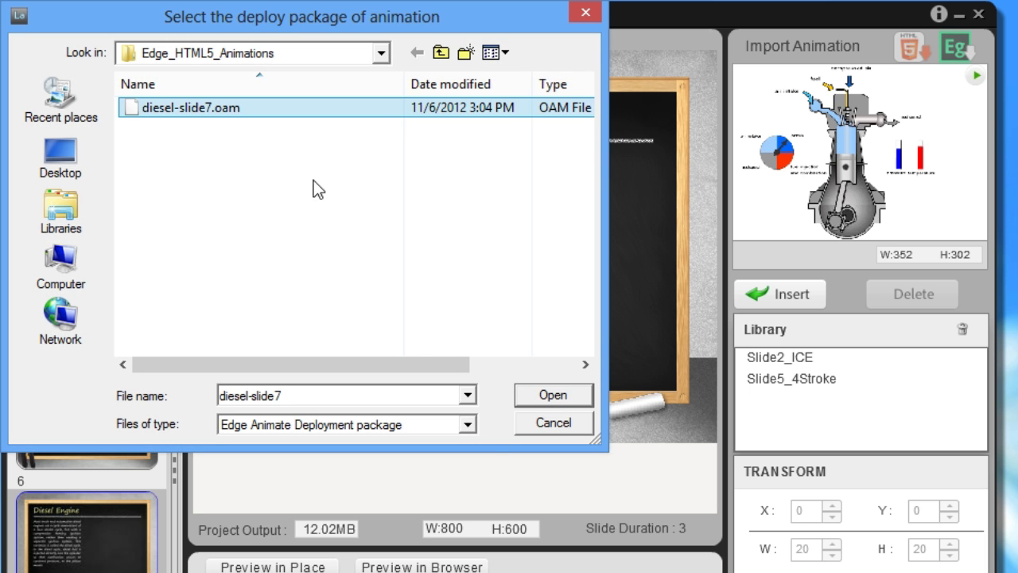
click(554, 396)
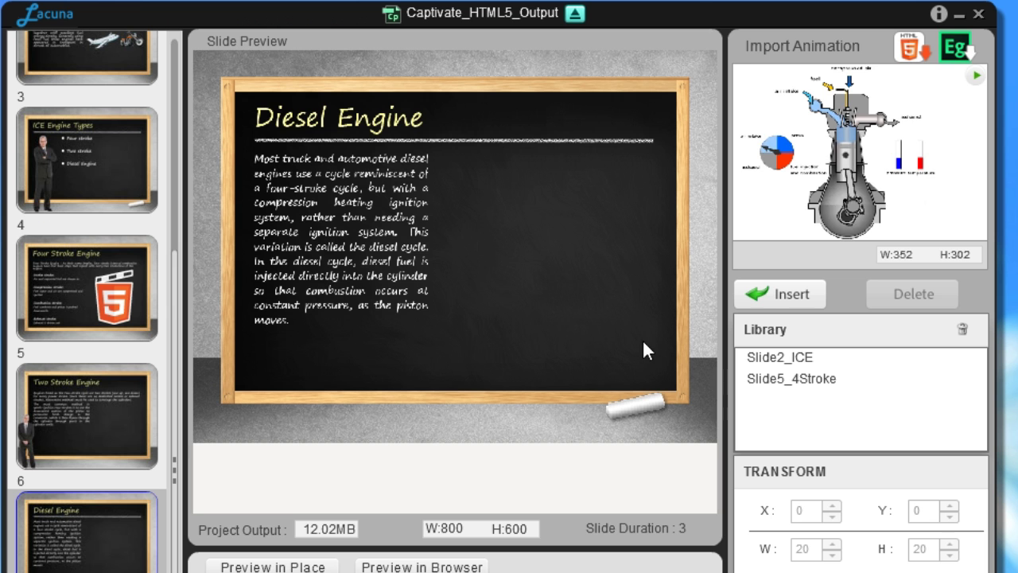
click(763, 298)
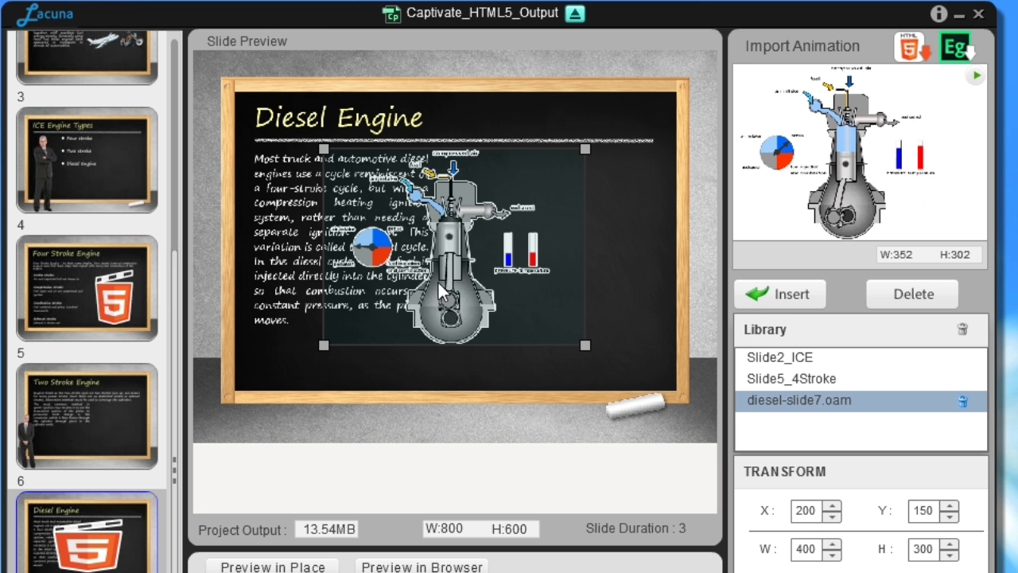
Resize the diesel engine animation on slide 7 to about 367 × 323 and place it in the empty area beside the text.
drag(591, 347, 569, 363)
drag(476, 268, 587, 276)
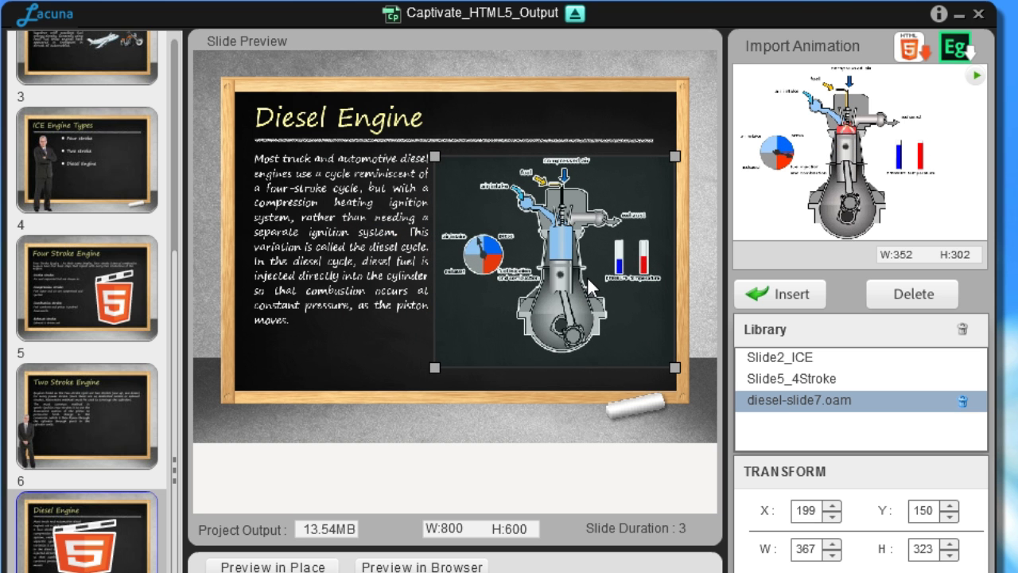
click(446, 514)
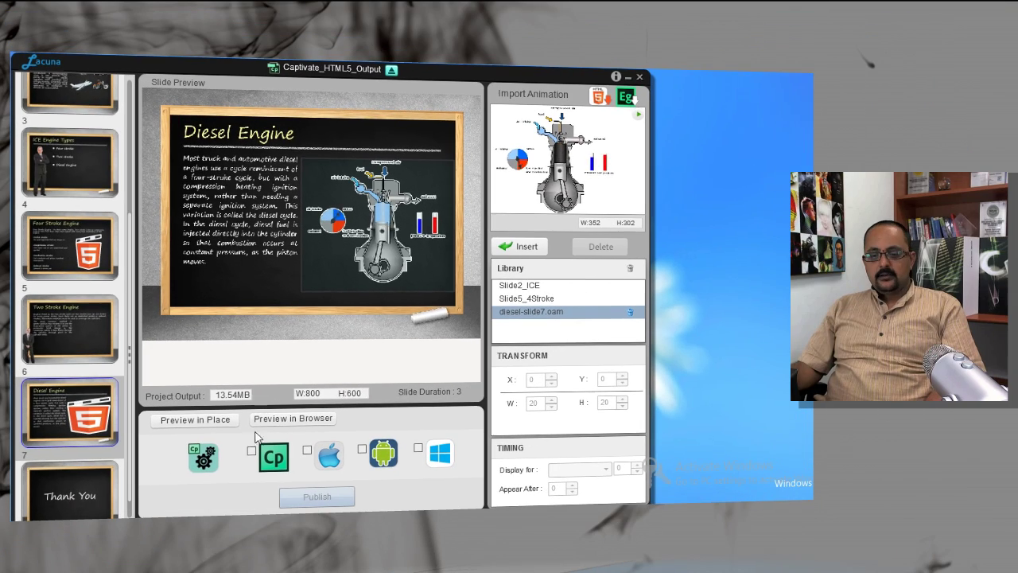
Preview the course in place, play it and skip ahead to the Four Stroke Engine slide, then close the preview.
click(205, 426)
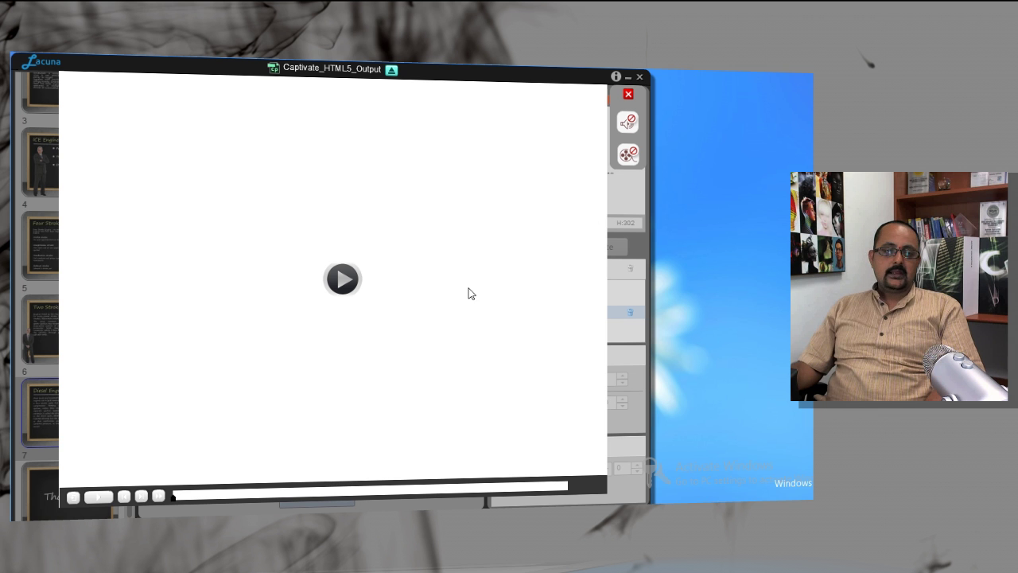
click(343, 282)
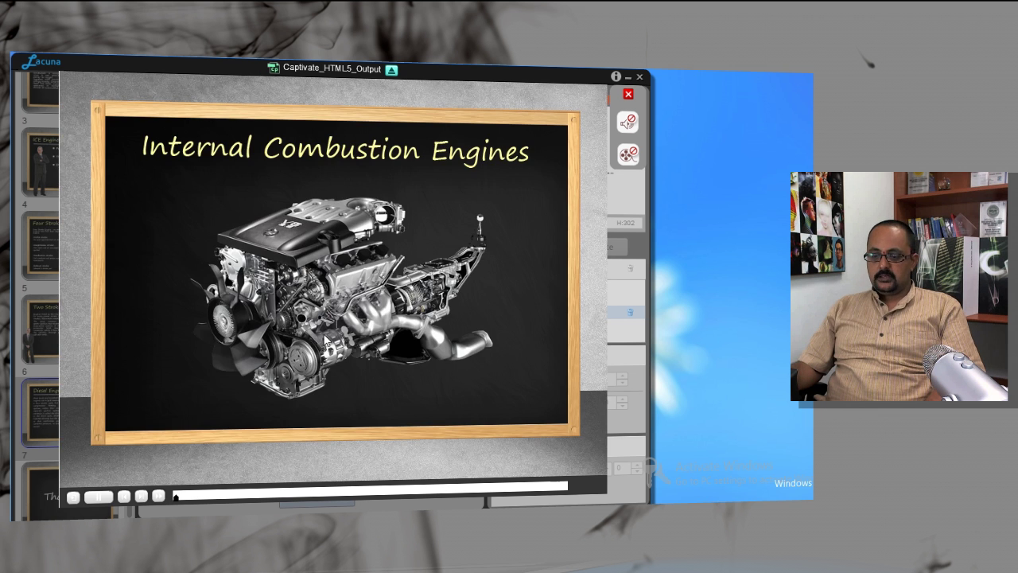
click(141, 497)
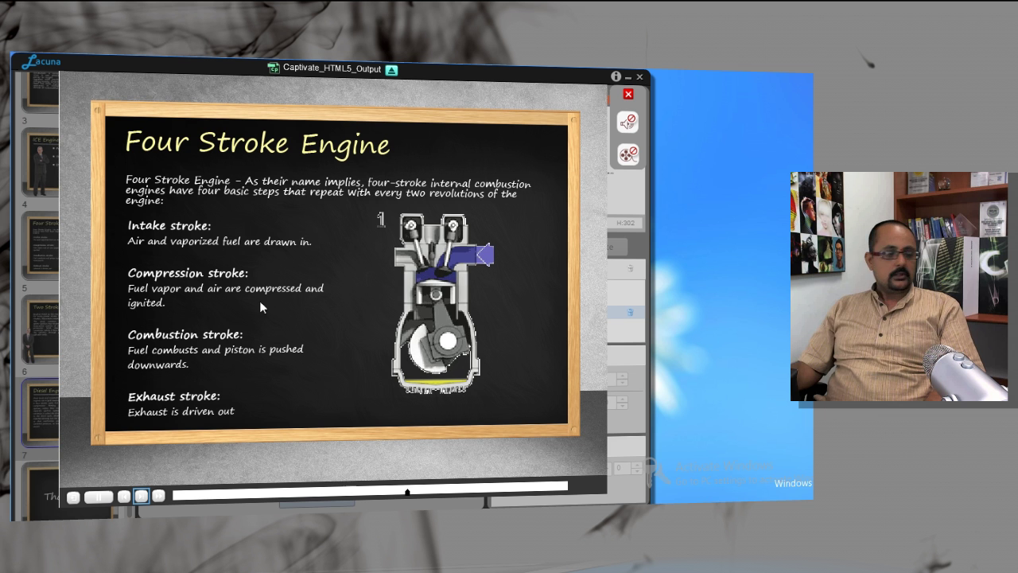
key(Escape)
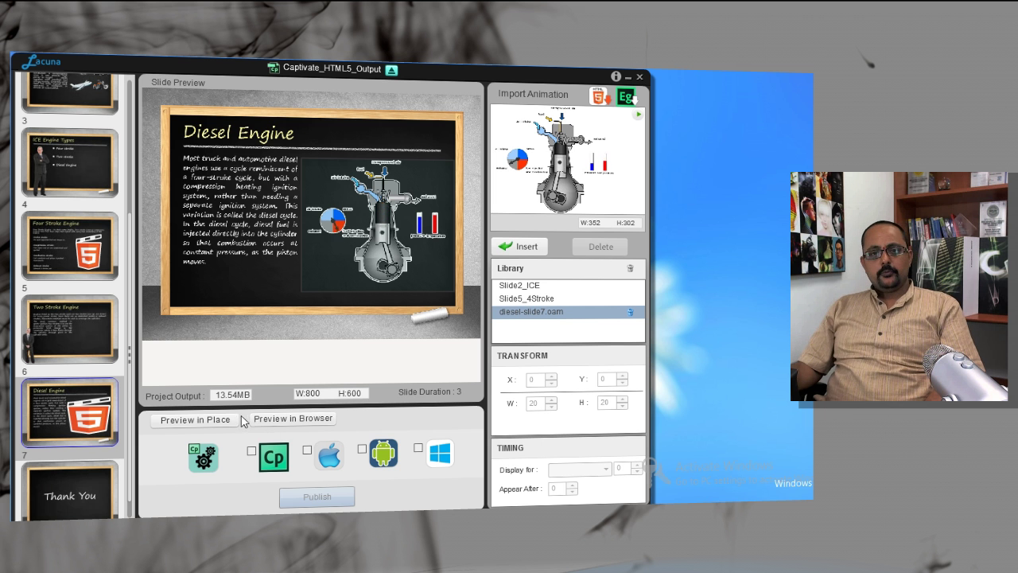
Preview the course in the browser with blocked content allowed, play it through to the animated slide 2, and close the browser.
click(314, 422)
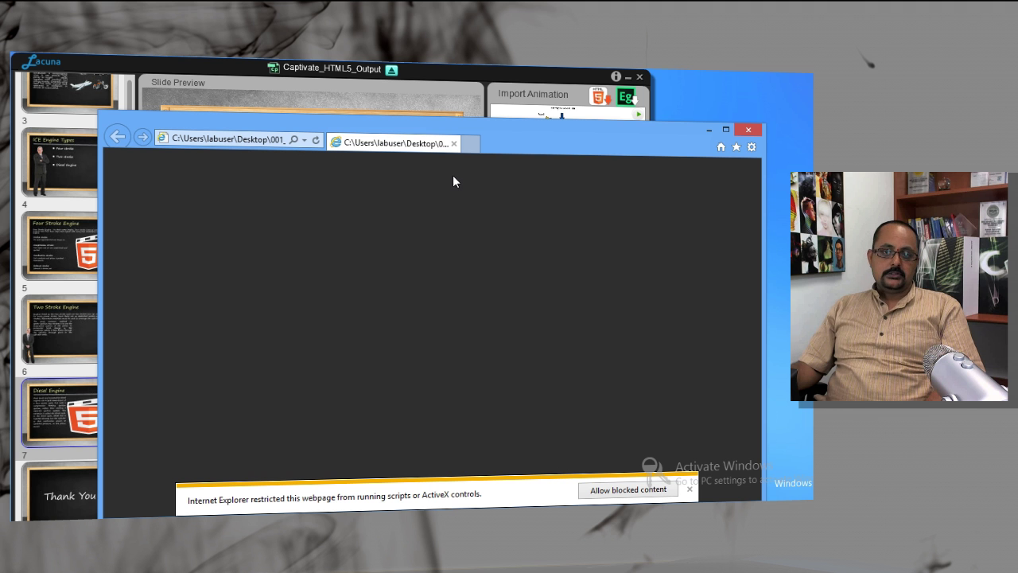
click(619, 495)
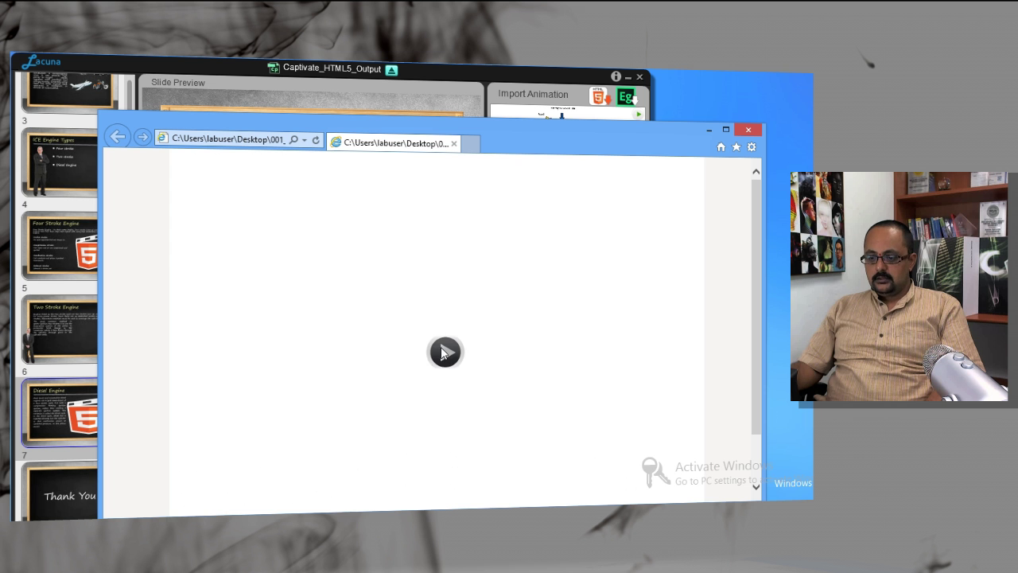
click(444, 352)
scroll(759, 414, down, 2)
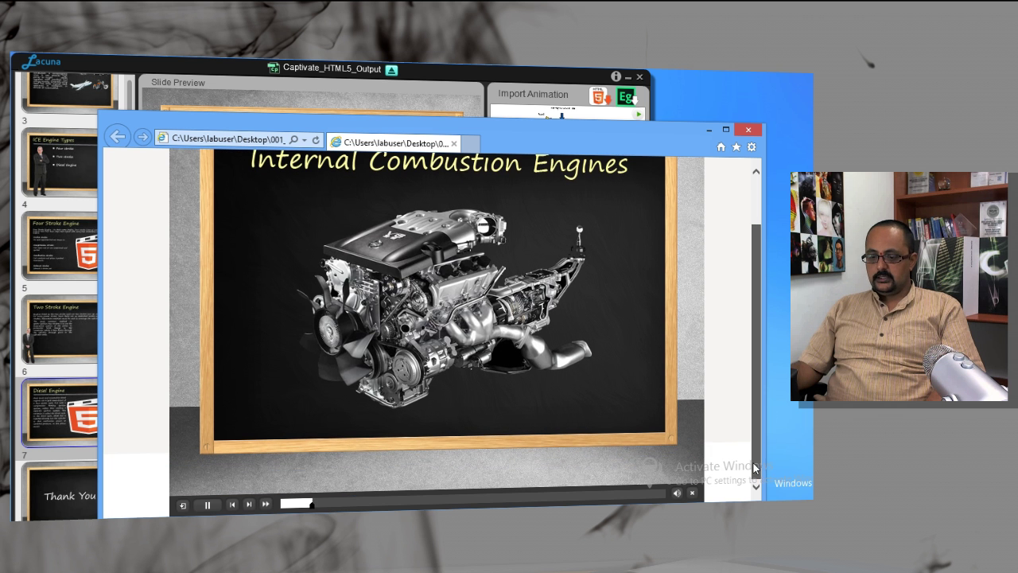
click(266, 504)
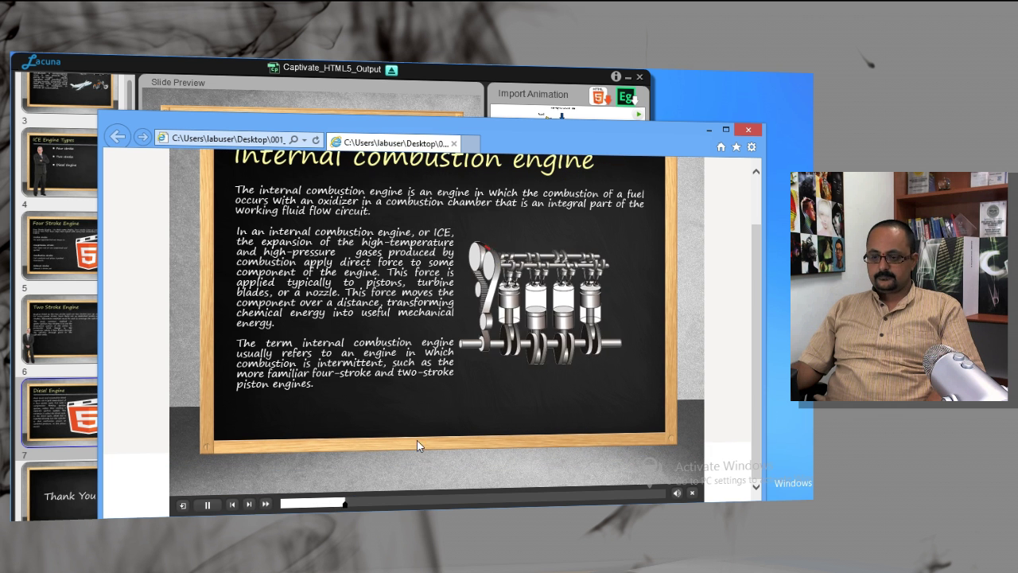
key(alt+F4)
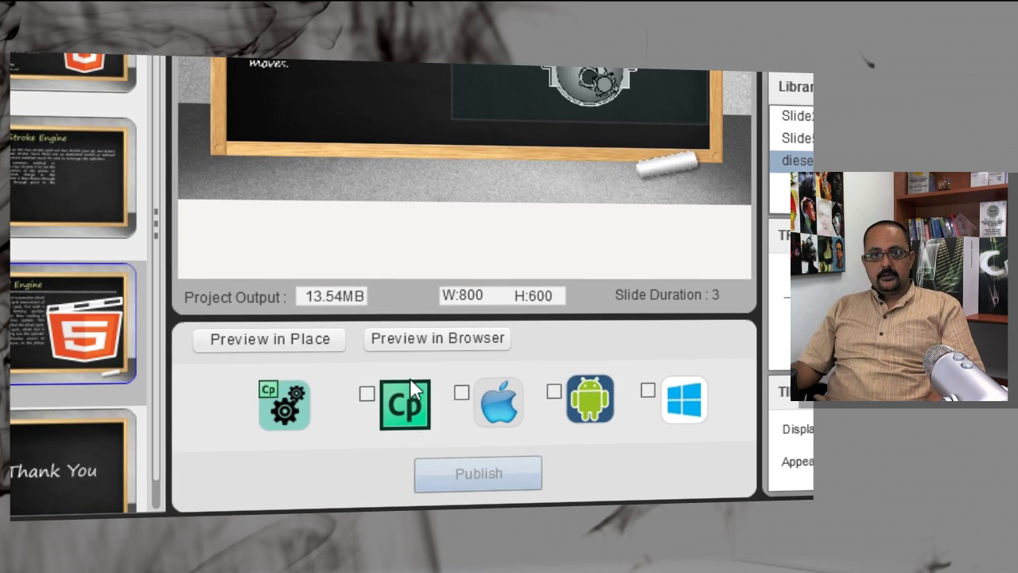
Review the location in the Captivate publish settings, then publish the project with only the Captivate output selected.
click(295, 409)
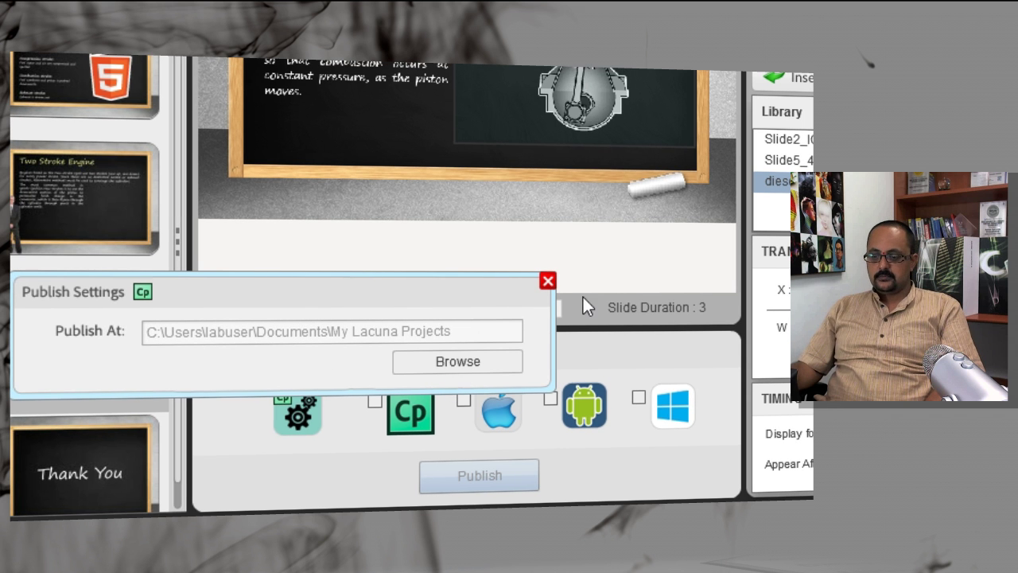
click(549, 282)
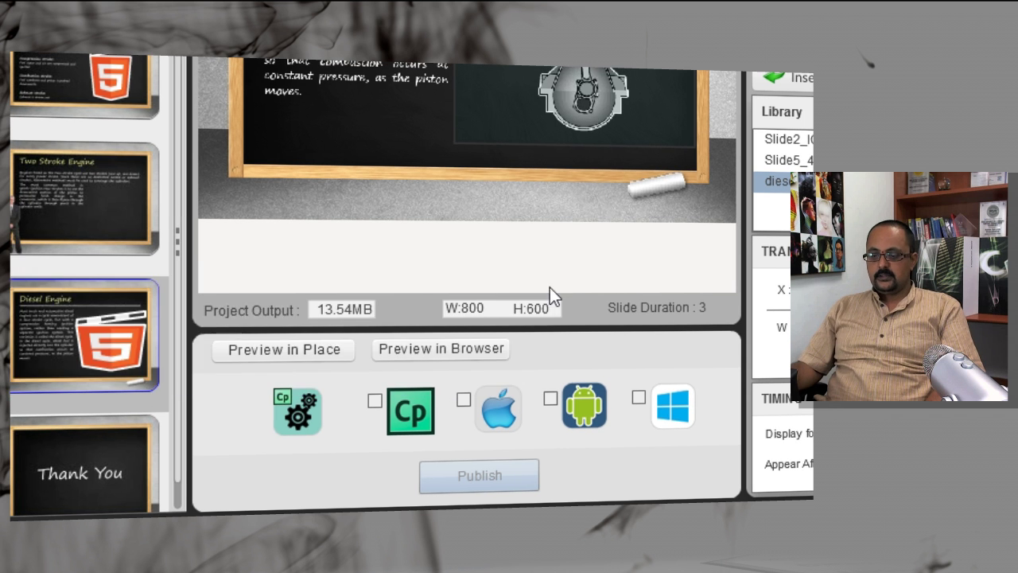
click(375, 402)
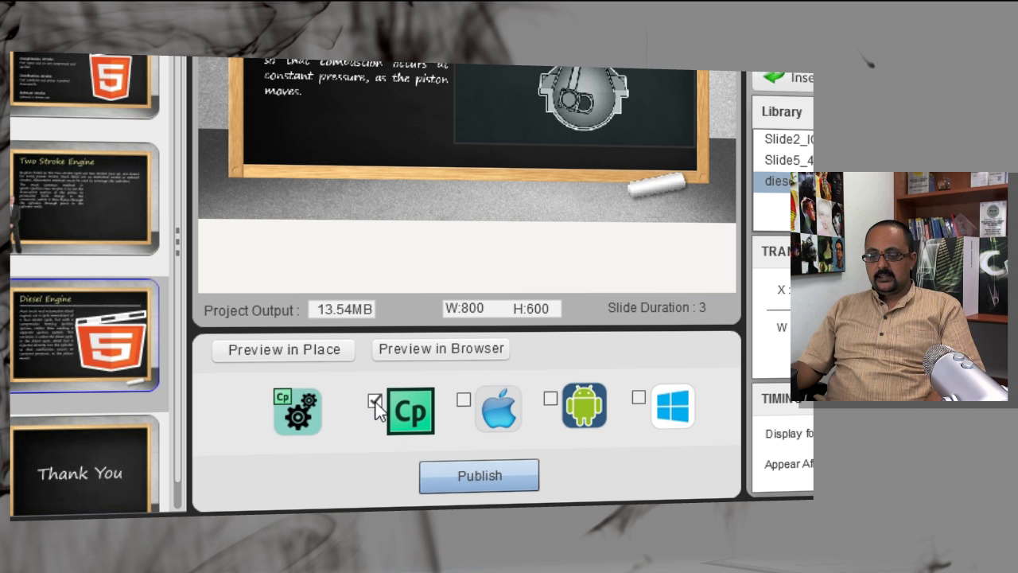
click(481, 477)
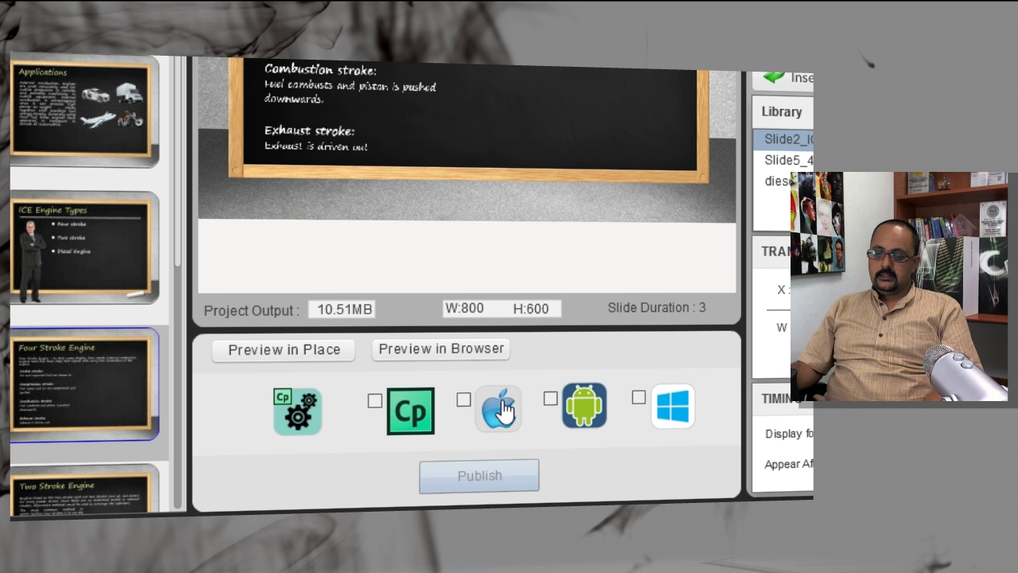
Publish the project for Apple and Android, signing in to PhoneGap Build with the account email and password.
click(464, 400)
click(550, 398)
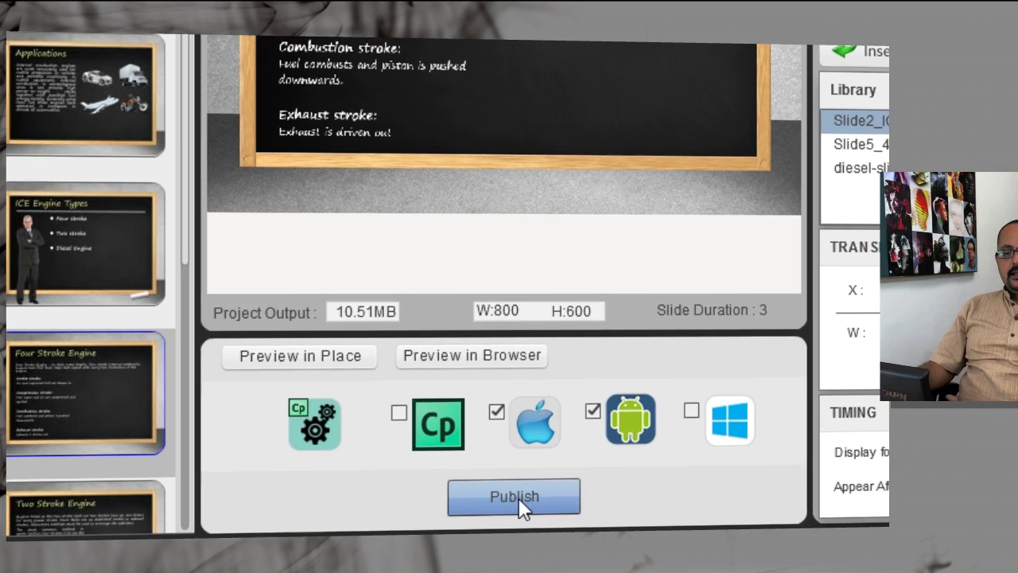
click(487, 482)
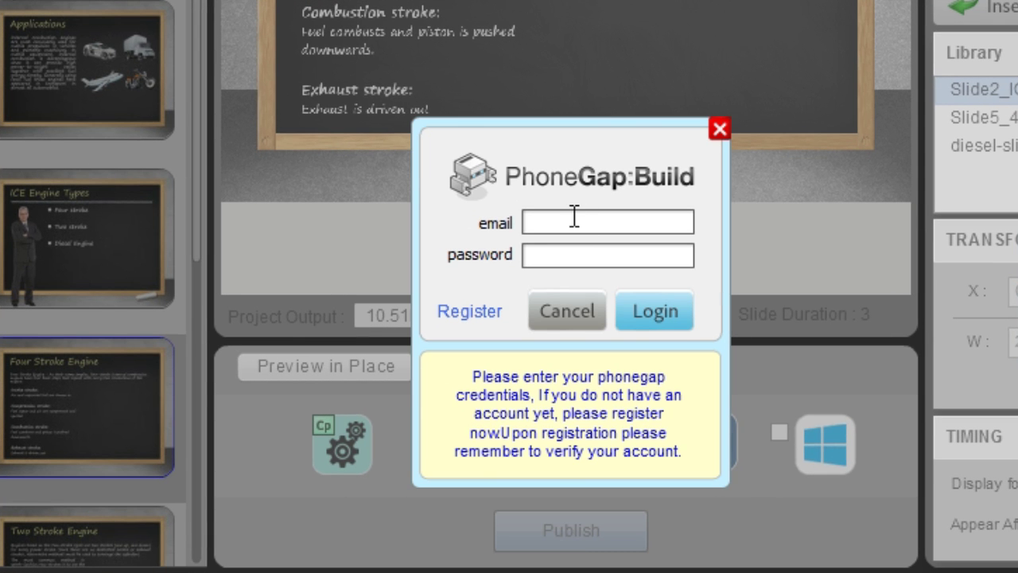
click(574, 222)
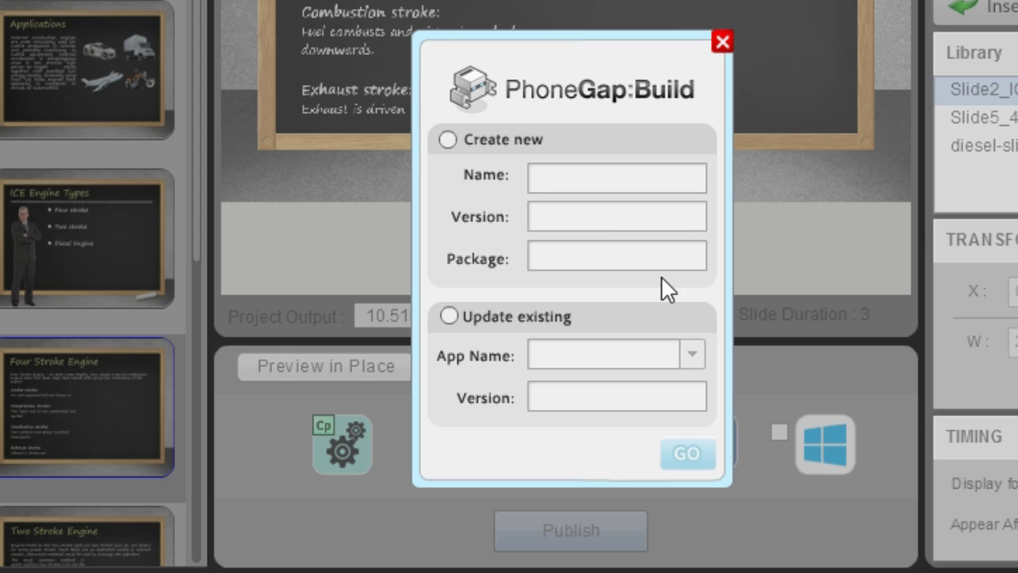
Build a new PhoneGap app named Adobe1 with version 1.0 and package Engine, and close the build dialog.
click(447, 139)
click(579, 181)
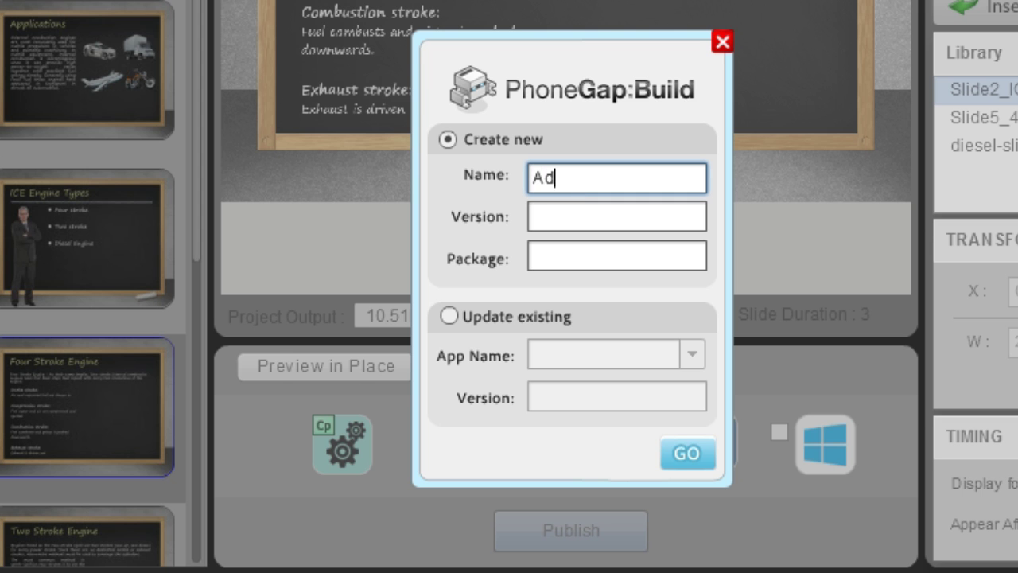
click(617, 217)
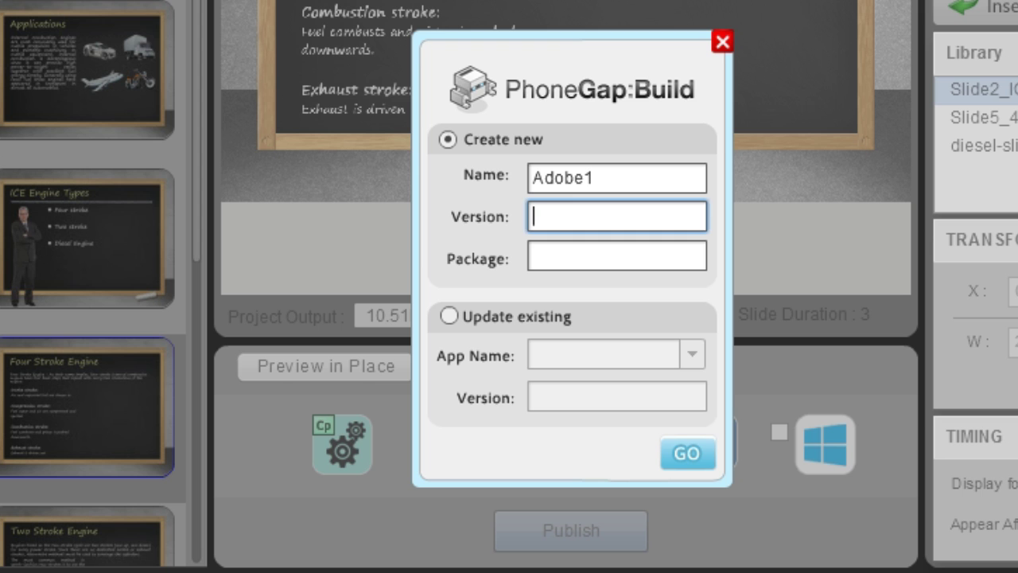
text(1.0)
key(Tab)
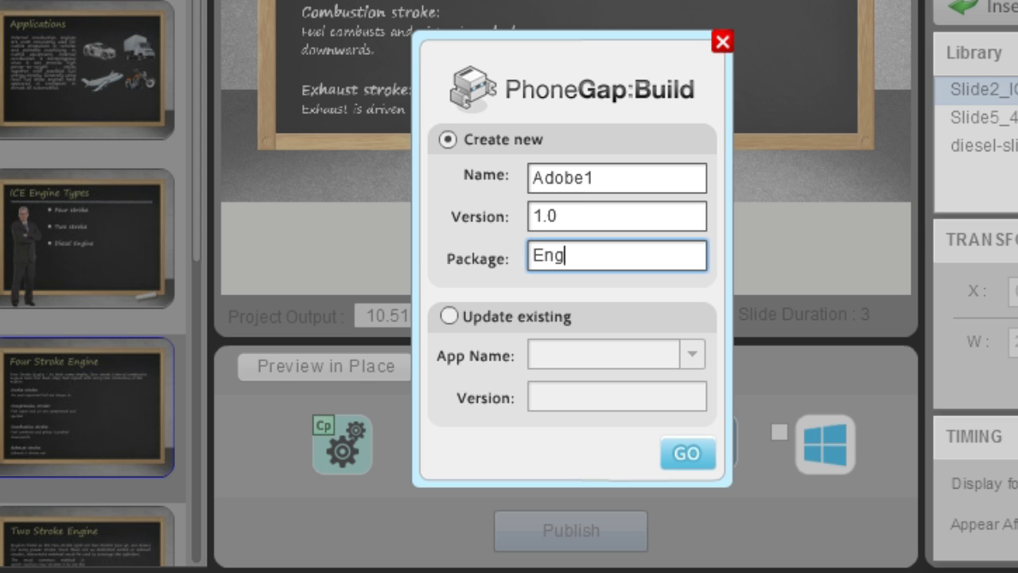
text(Engine)
click(705, 460)
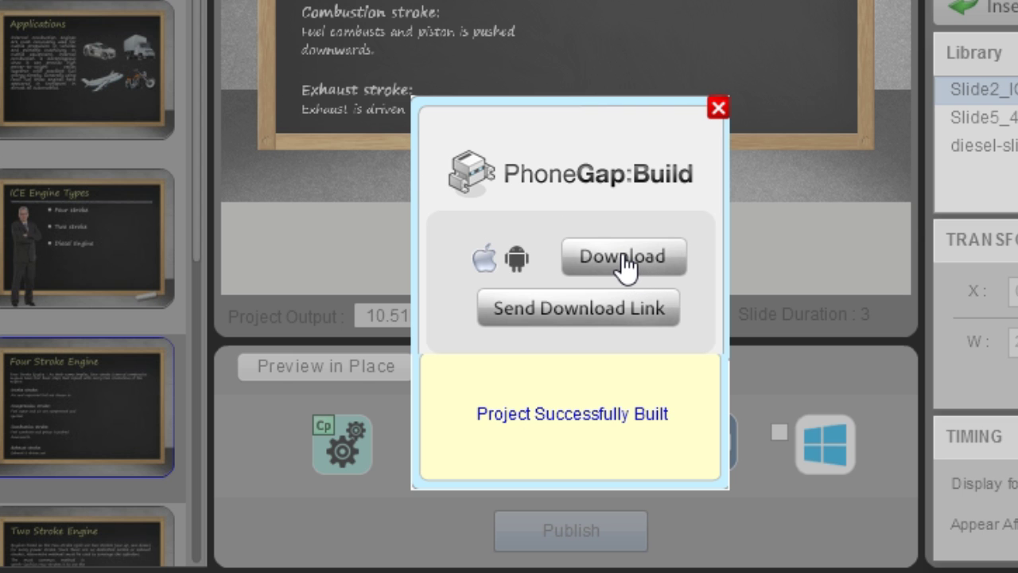
click(719, 108)
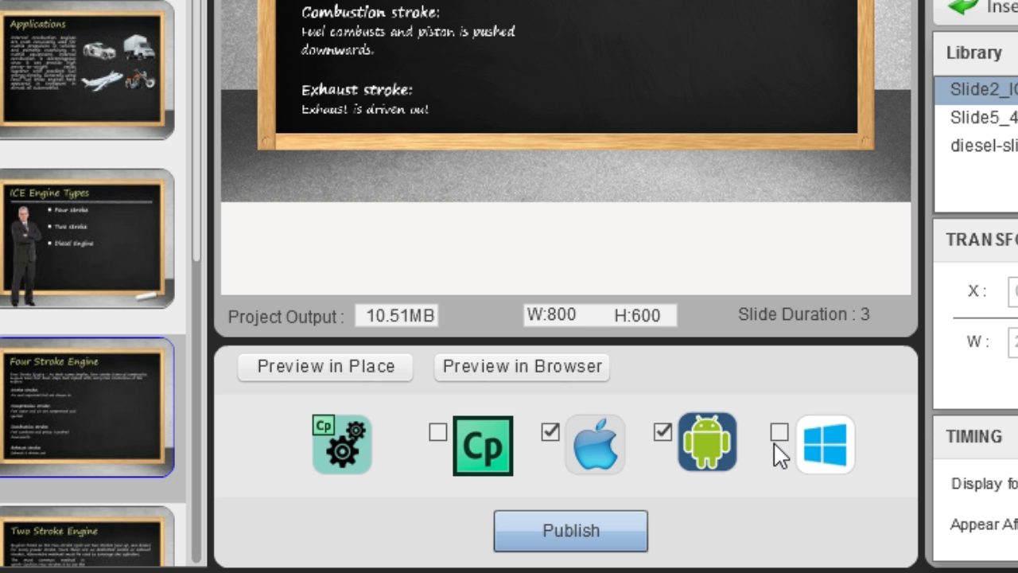
Switch the publishing target from Apple and Android to Windows only and publish the project.
click(550, 436)
click(663, 432)
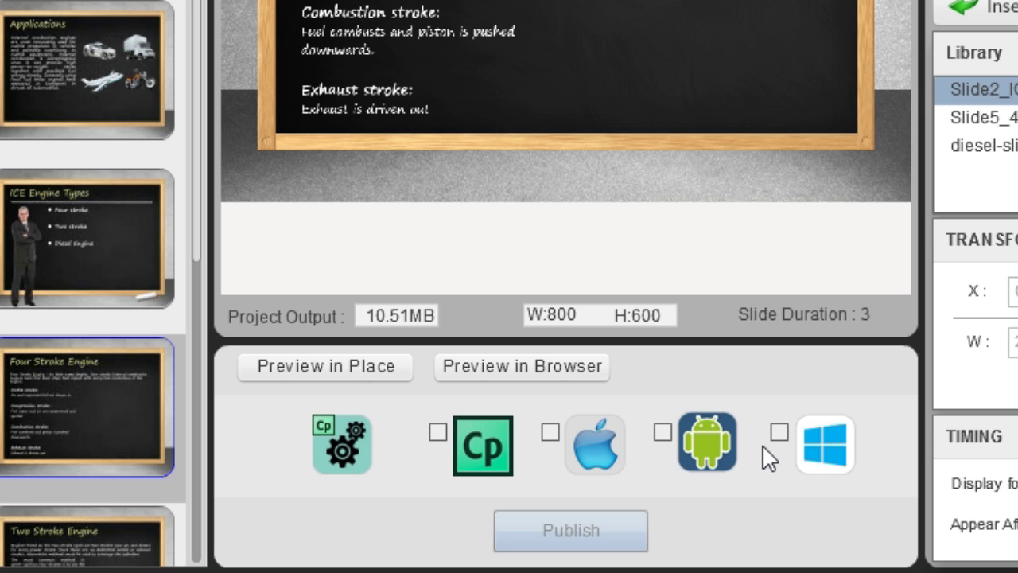
click(780, 432)
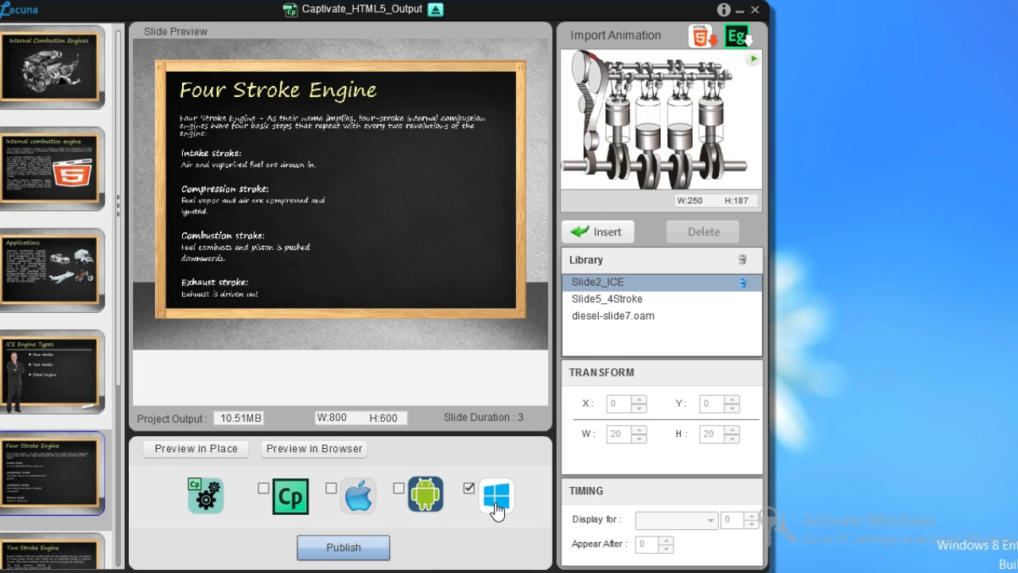
click(326, 547)
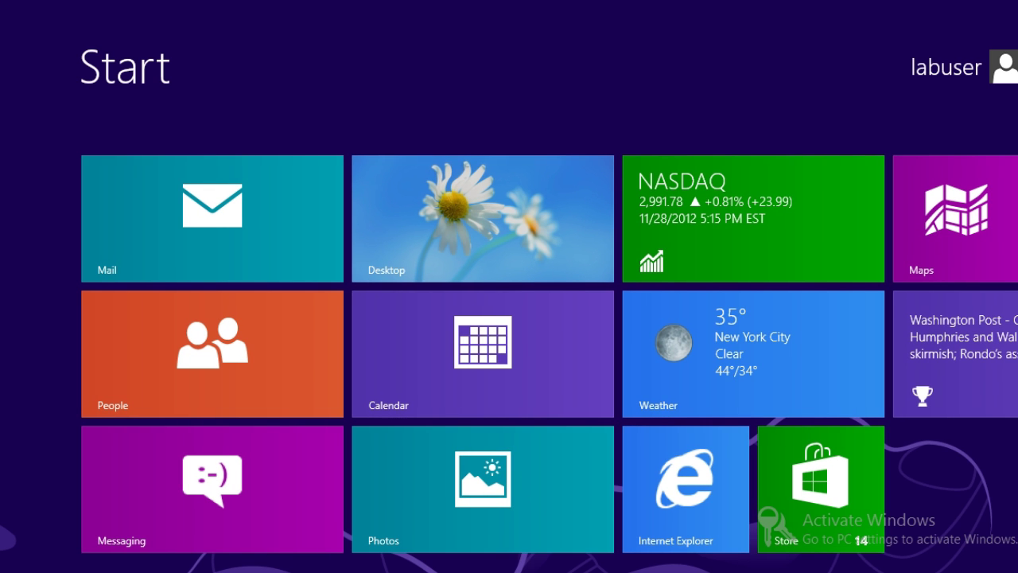
Look through the Windows Start screen for the published course app.
scroll(509, 350, down, 10)
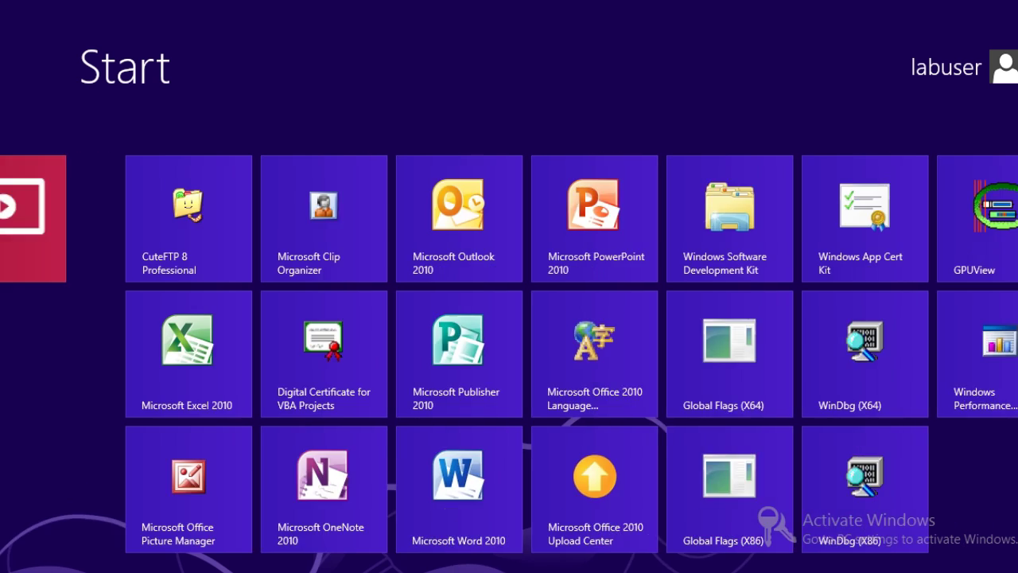